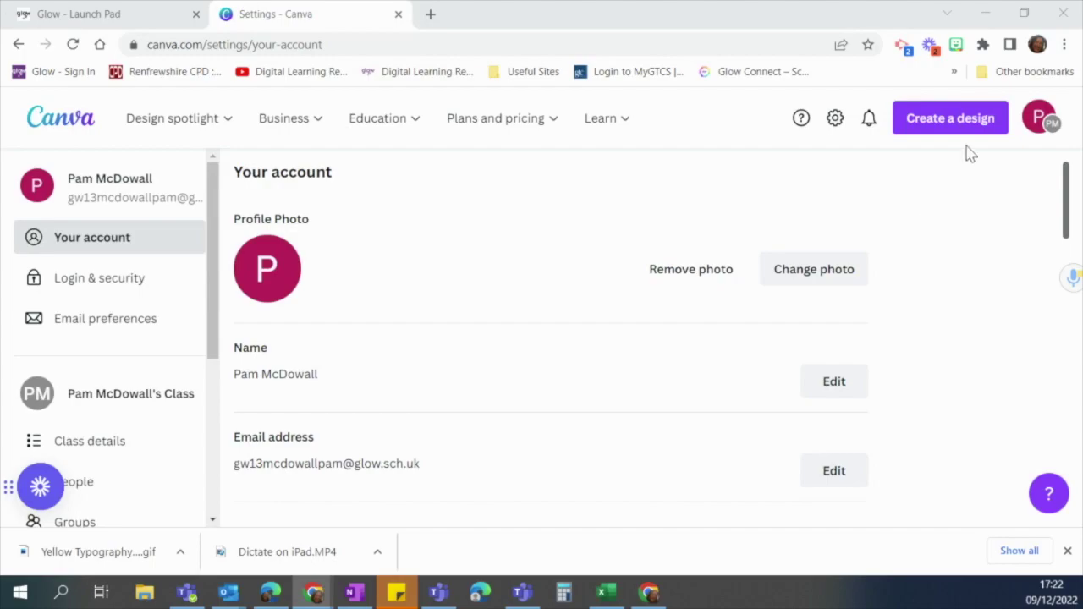
# Leave the account settings and return to the Canva home page.
pyautogui.scroll(-3, 988, 230)
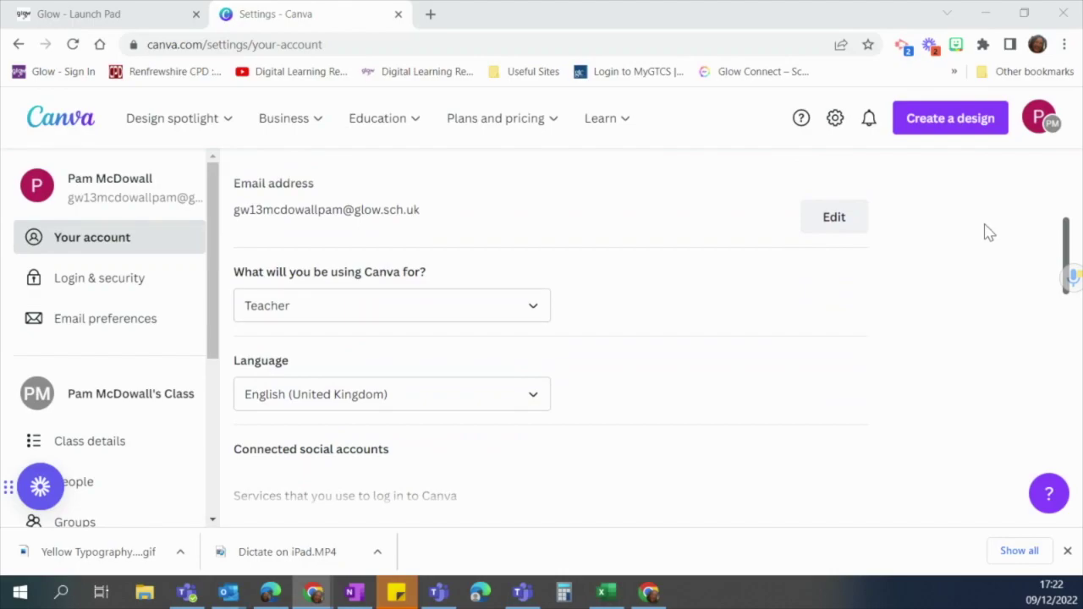
pyautogui.scroll(-1, 988, 232)
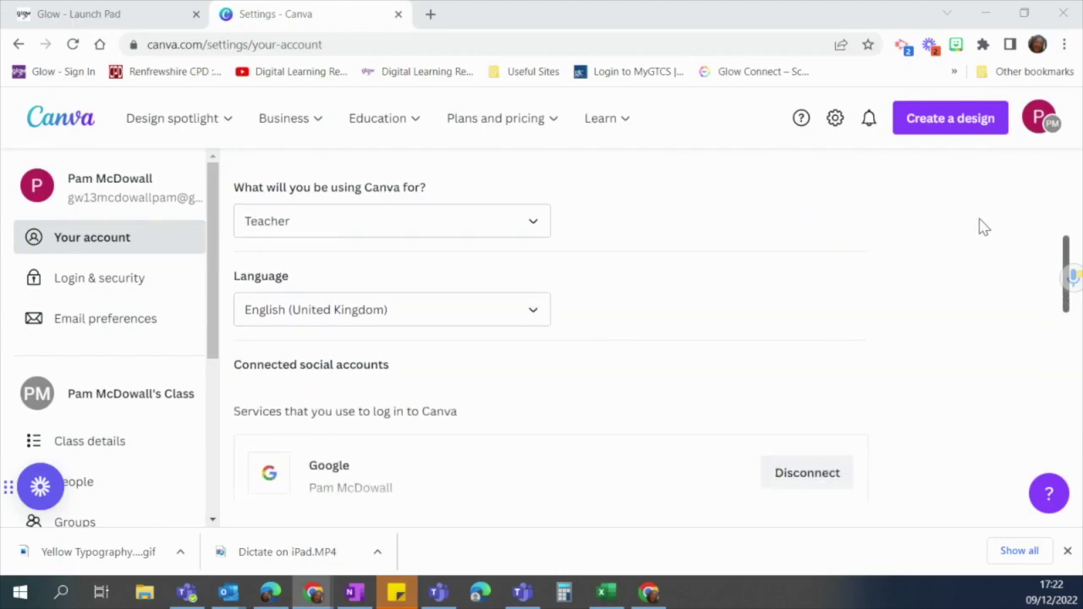
pyautogui.scroll(-1, 981, 230)
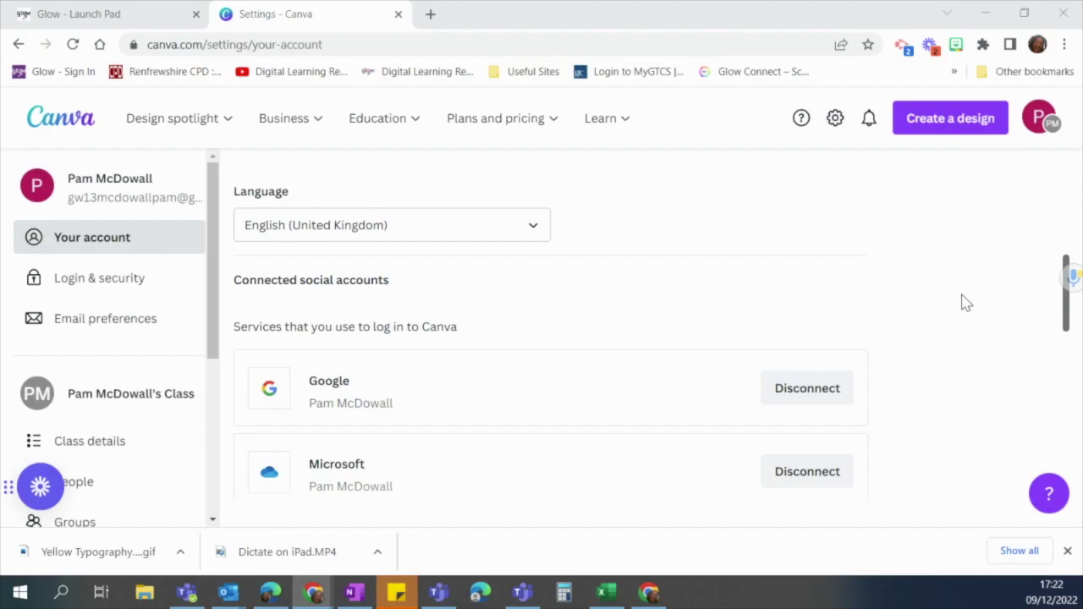
pyautogui.scroll(5, 960, 306)
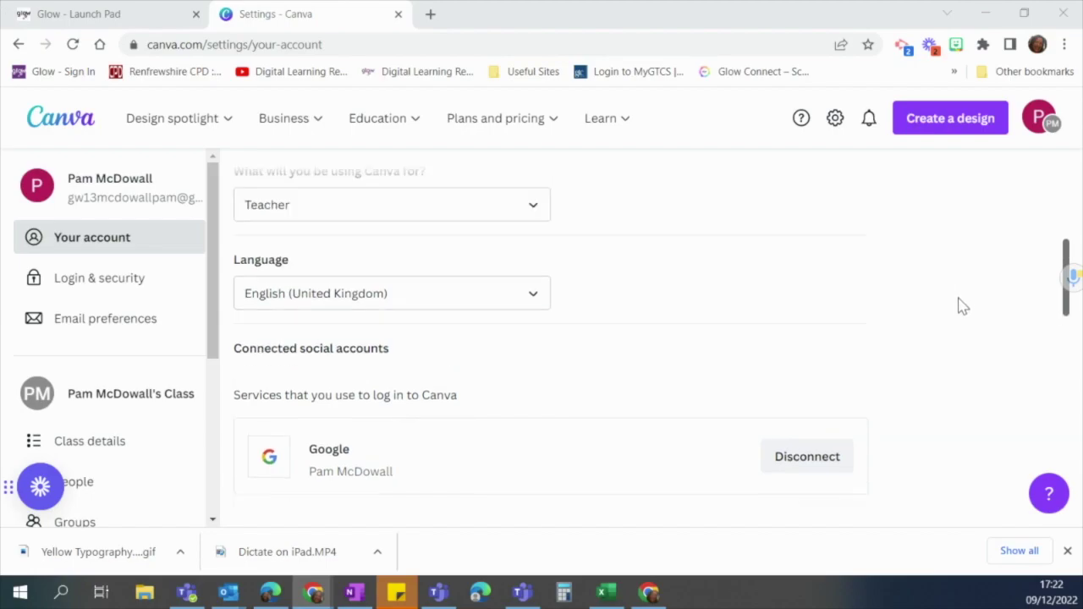
pyautogui.click(66, 123)
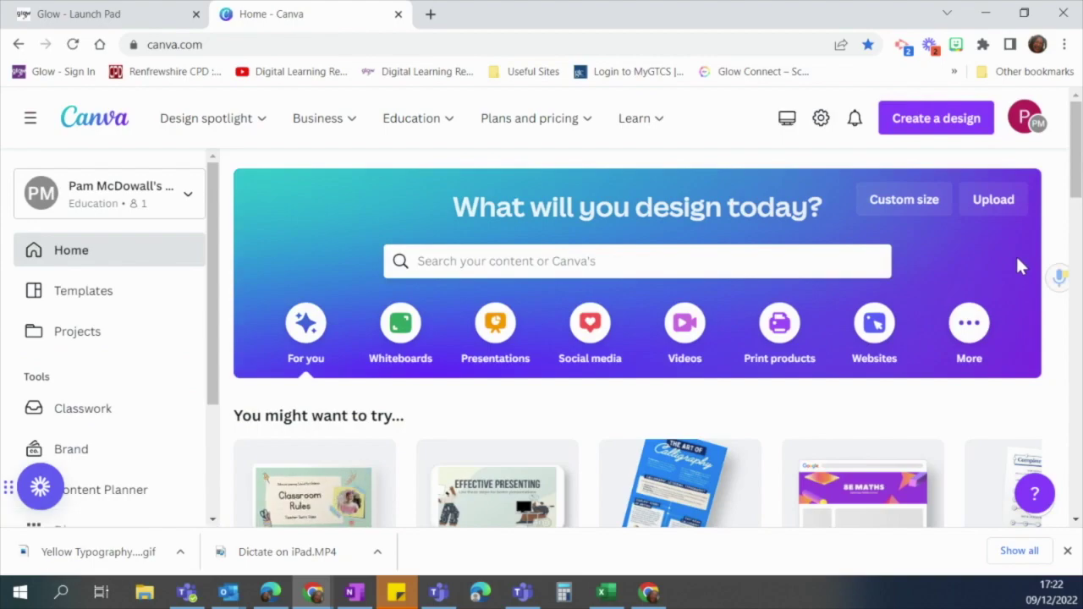
# Browse the Recent designs list, then bring up the home-page template search.
pyautogui.scroll(-2, 1021, 265)
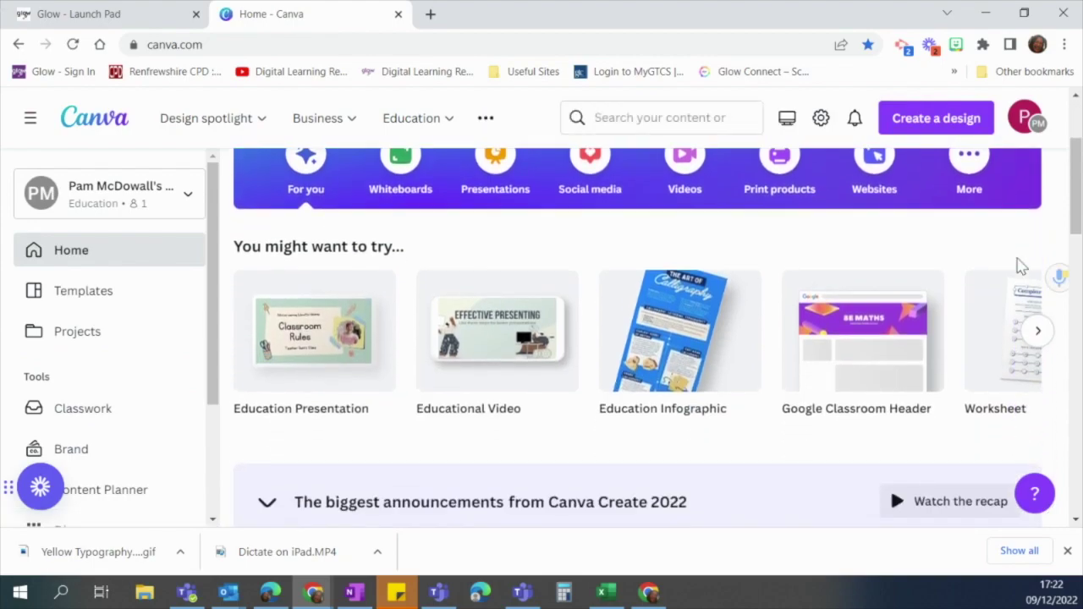
pyautogui.scroll(-5, 1020, 266)
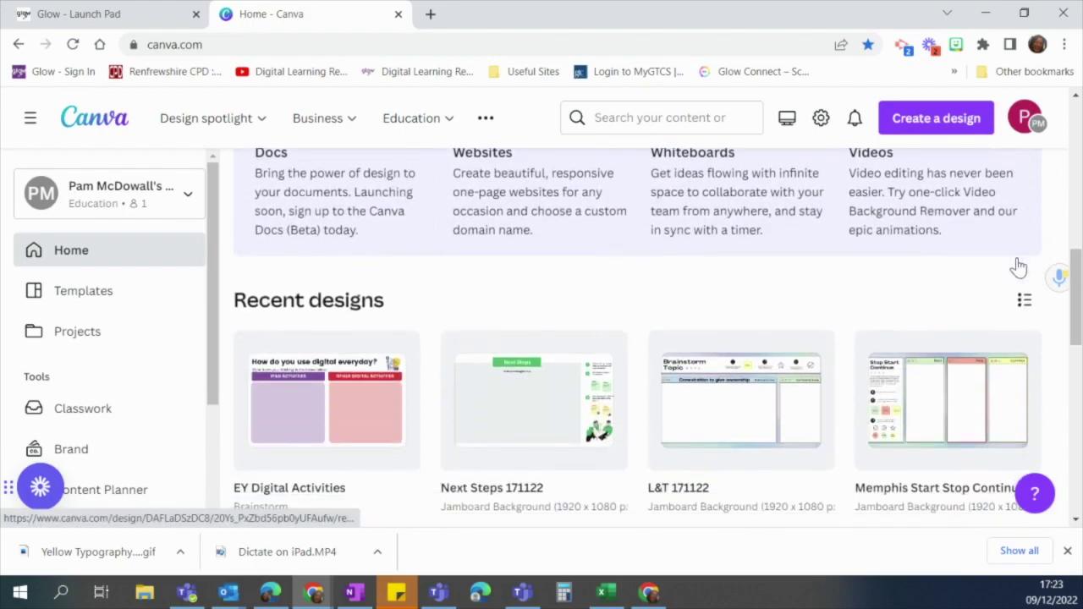
pyautogui.scroll(-1, 1018, 267)
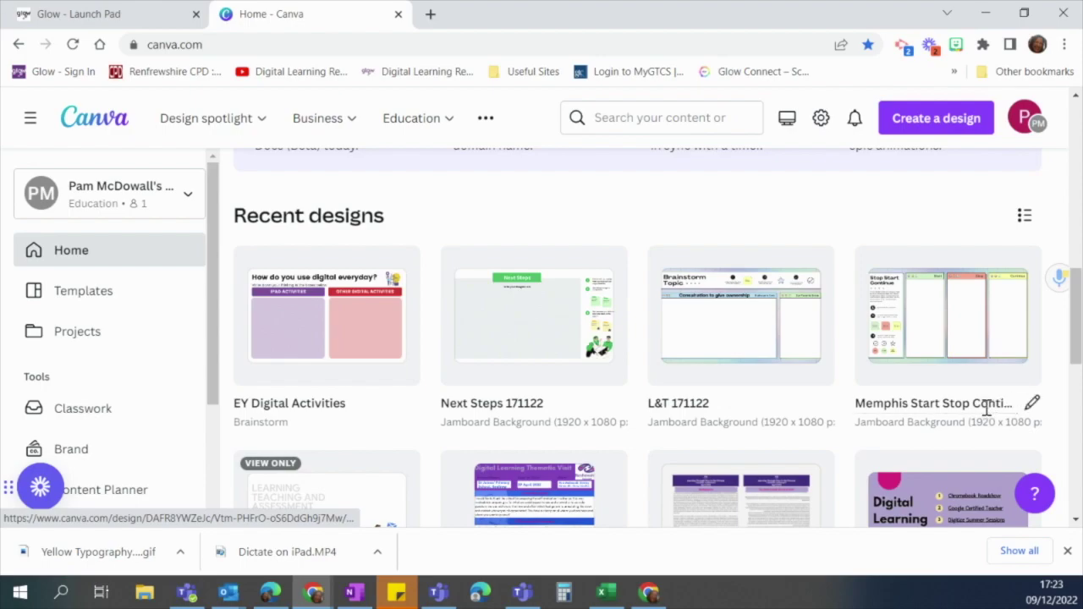
pyautogui.scroll(5, 921, 398)
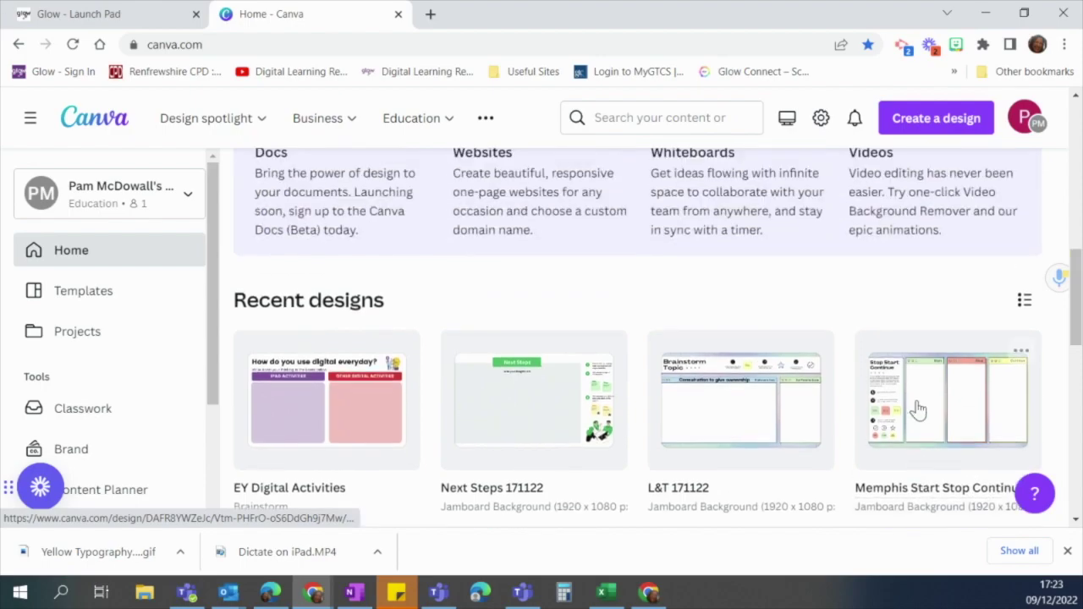
pyautogui.scroll(3, 921, 461)
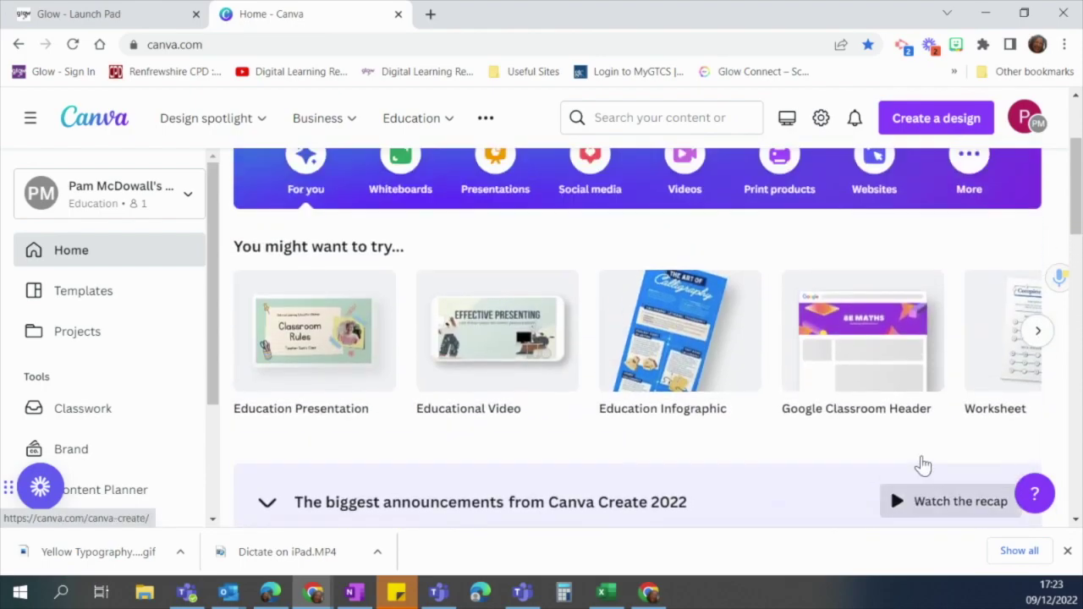
pyautogui.scroll(2, 922, 461)
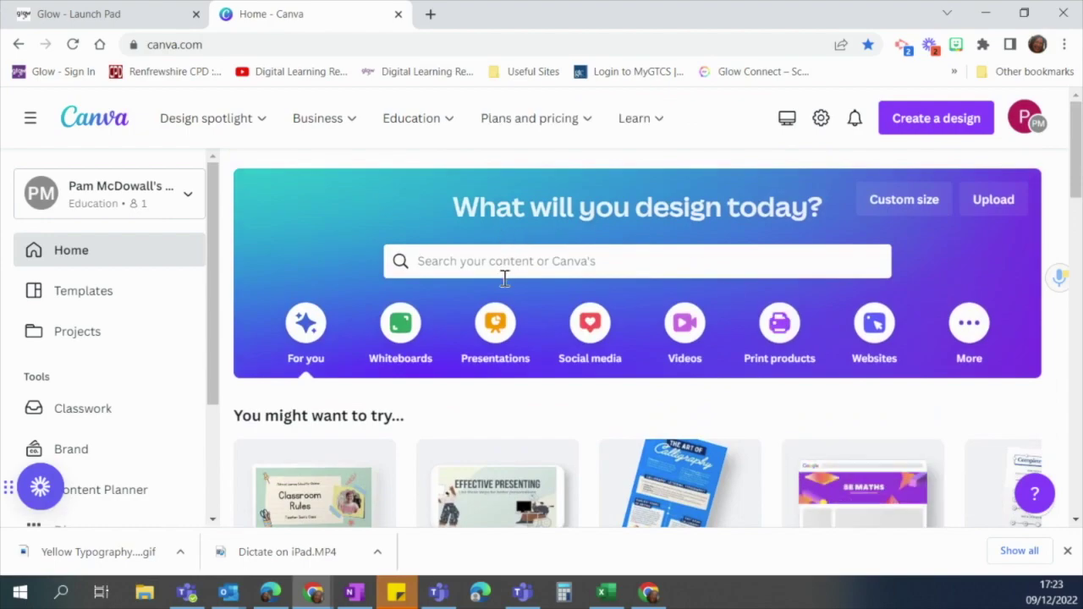
pyautogui.click(451, 261)
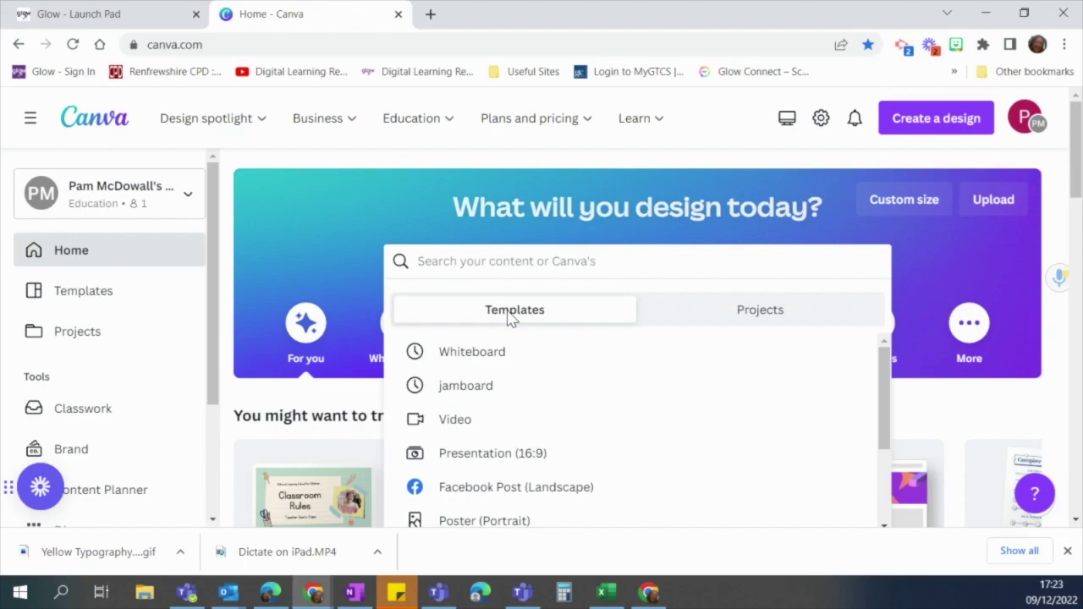
# Search templates for 'jamboard' and open the Yellow Typography K-W-L Chart Jamboard Background template.
pyautogui.click(496, 389)
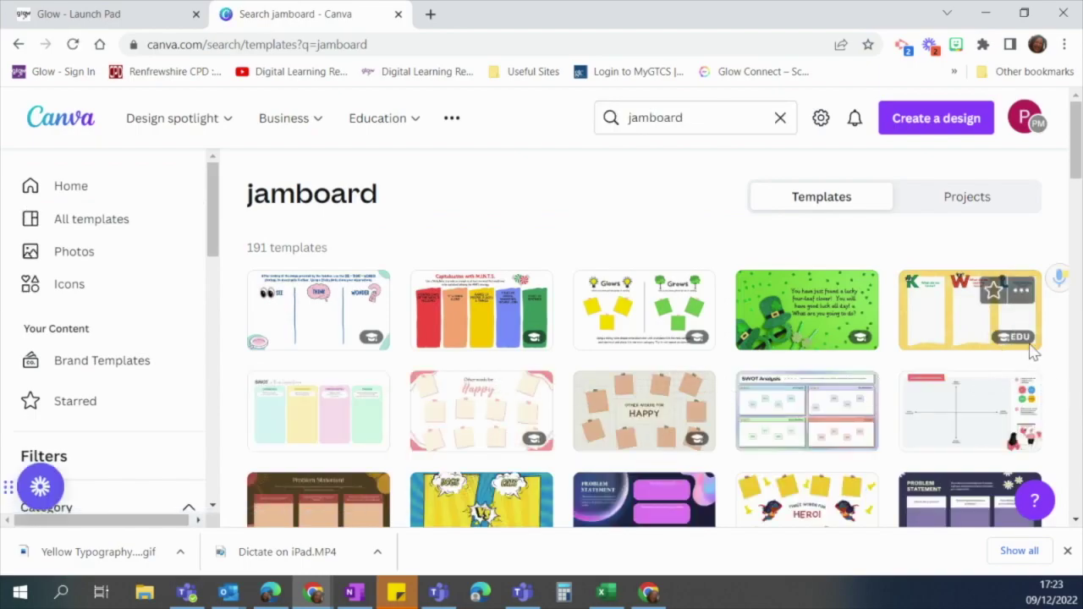
pyautogui.moveTo(1026, 394)
pyautogui.moveTo(927, 315)
pyautogui.click(975, 331)
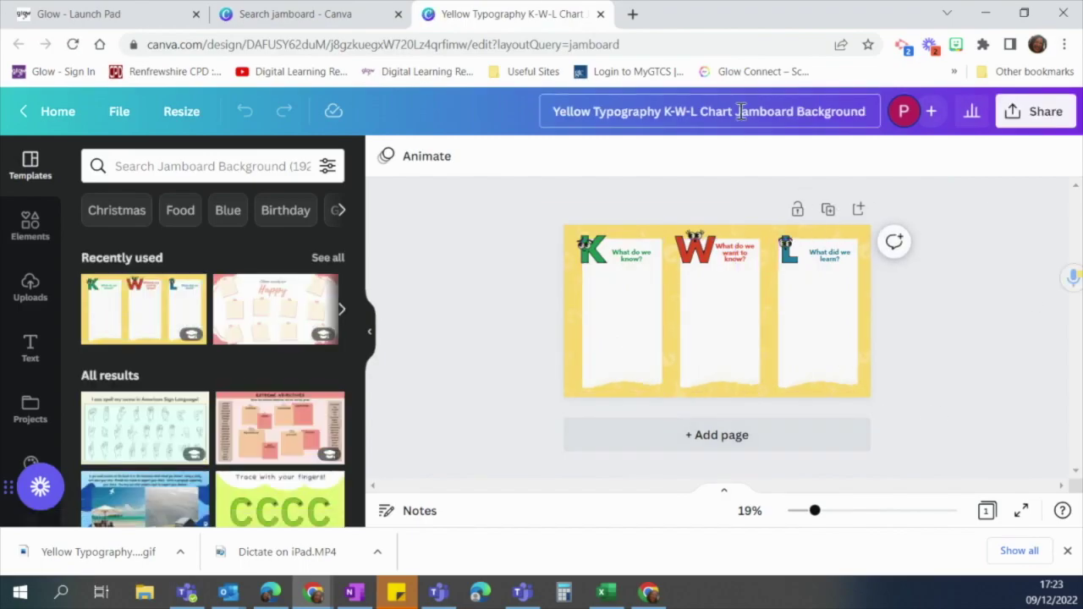
# Rename the design to 'K-W-L Chart for P7'.
pyautogui.moveTo(554, 113); pyautogui.dragTo(658, 118)
pyautogui.press('BackSpace')
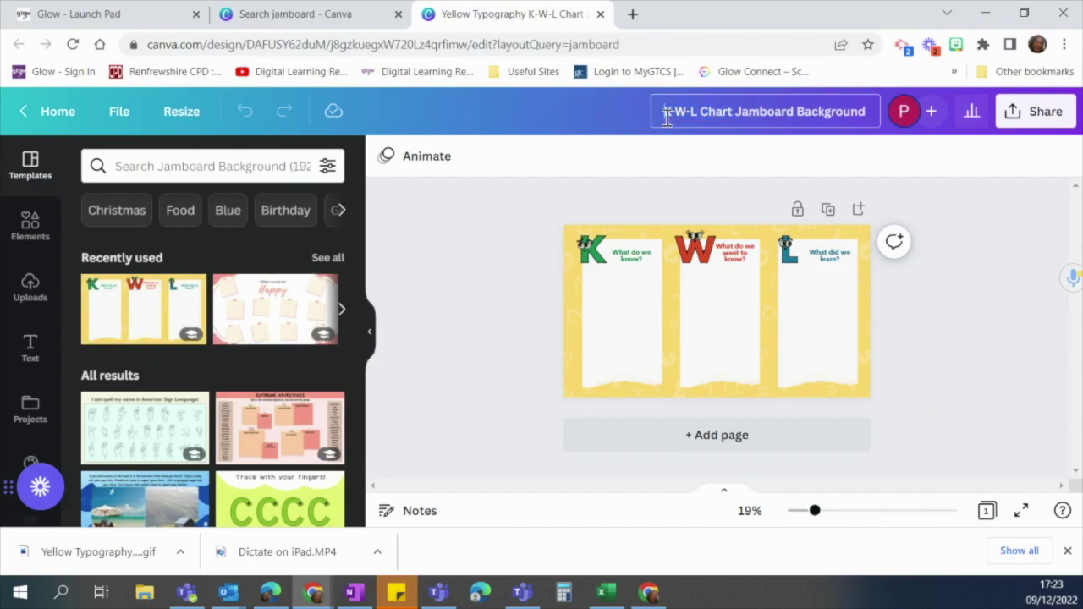
pyautogui.moveTo(738, 113); pyautogui.dragTo(872, 114)
pyautogui.write('for')
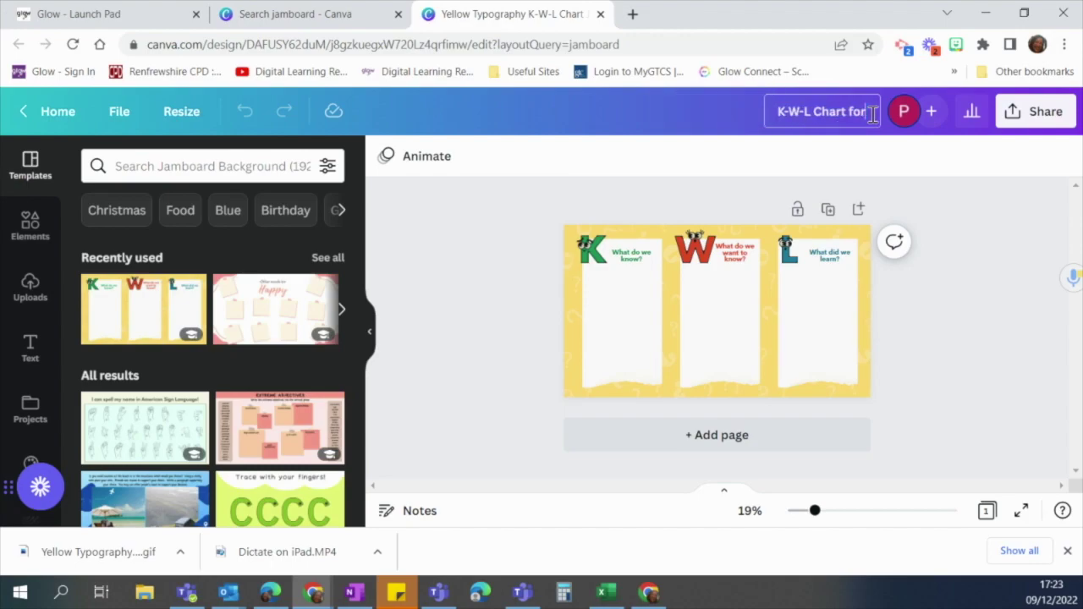
pyautogui.write(' P7')
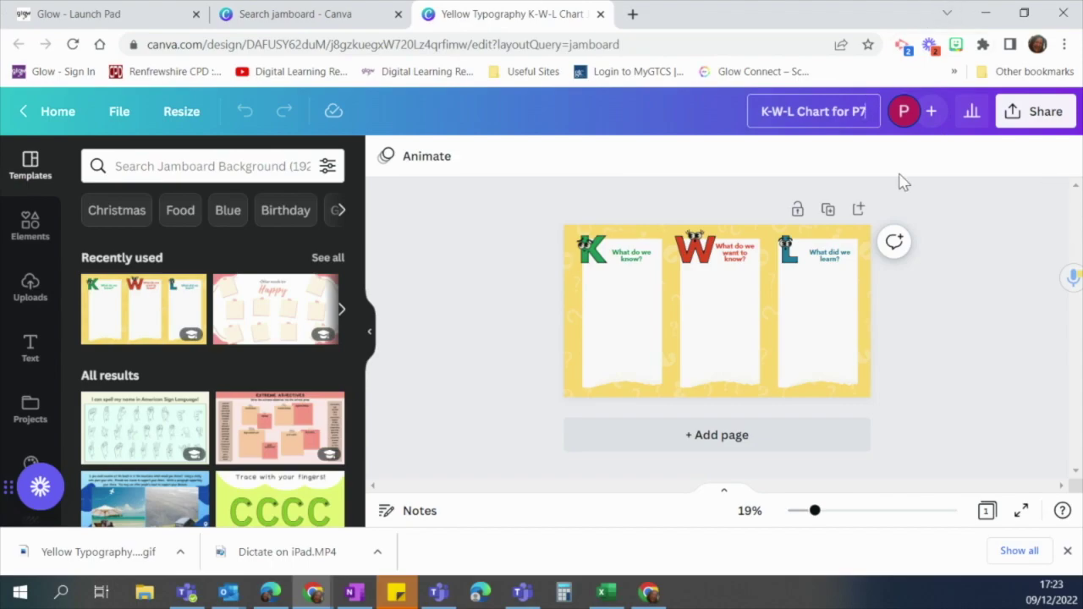
pyautogui.click(956, 348)
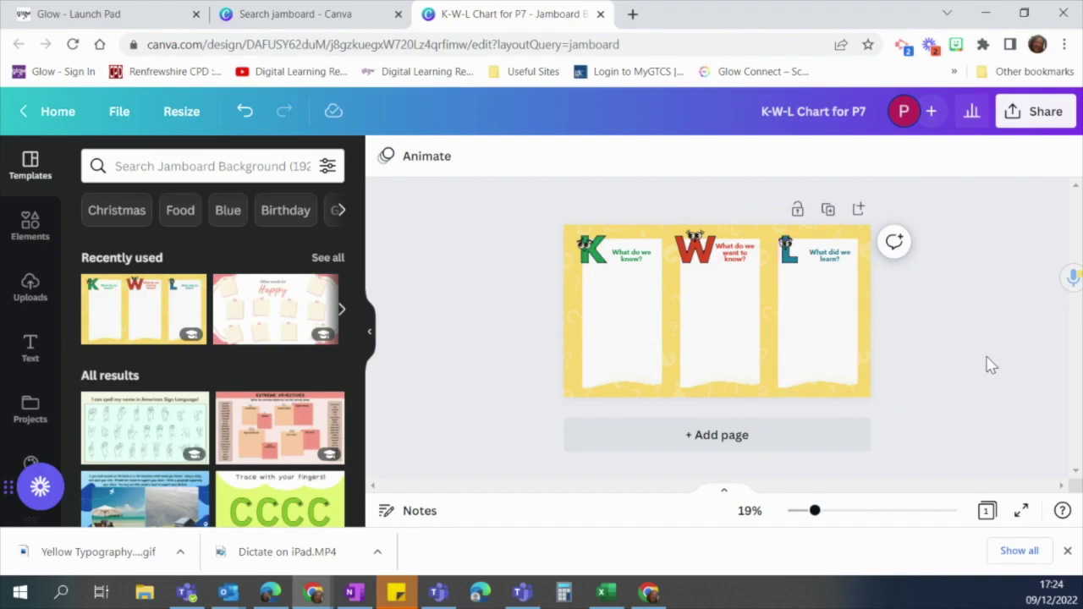
# Apply the Party page animation (5.0s) to the page.
pyautogui.click(419, 161)
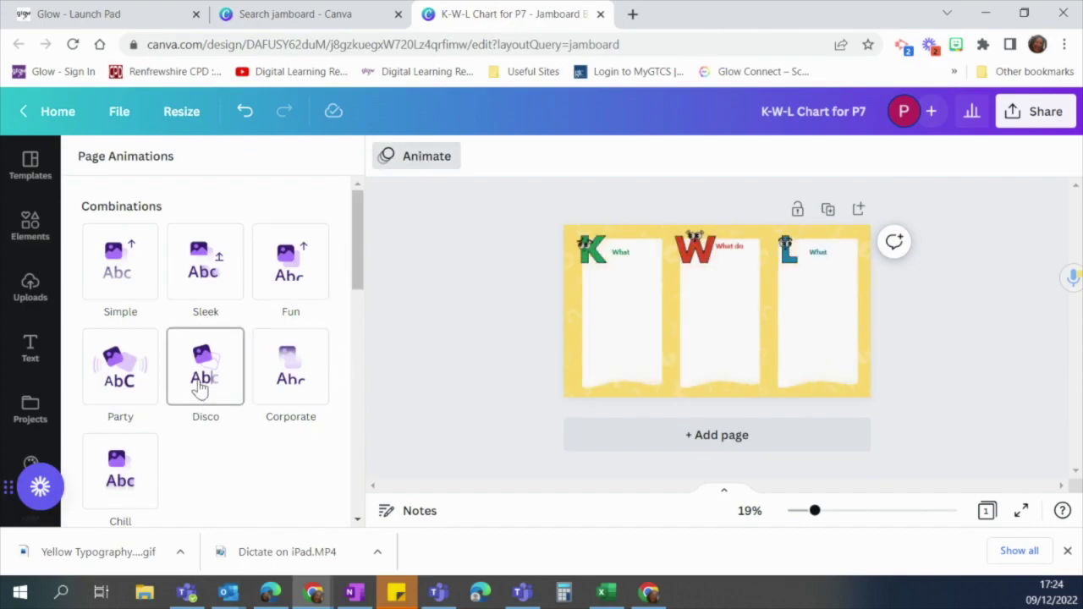
pyautogui.click(134, 382)
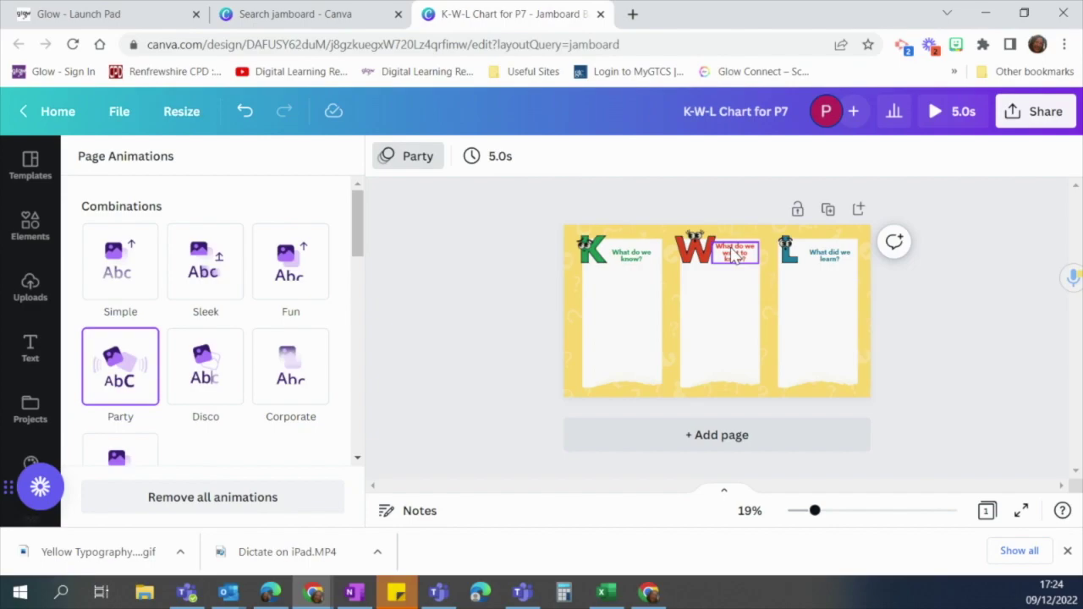
pyautogui.click(1042, 112)
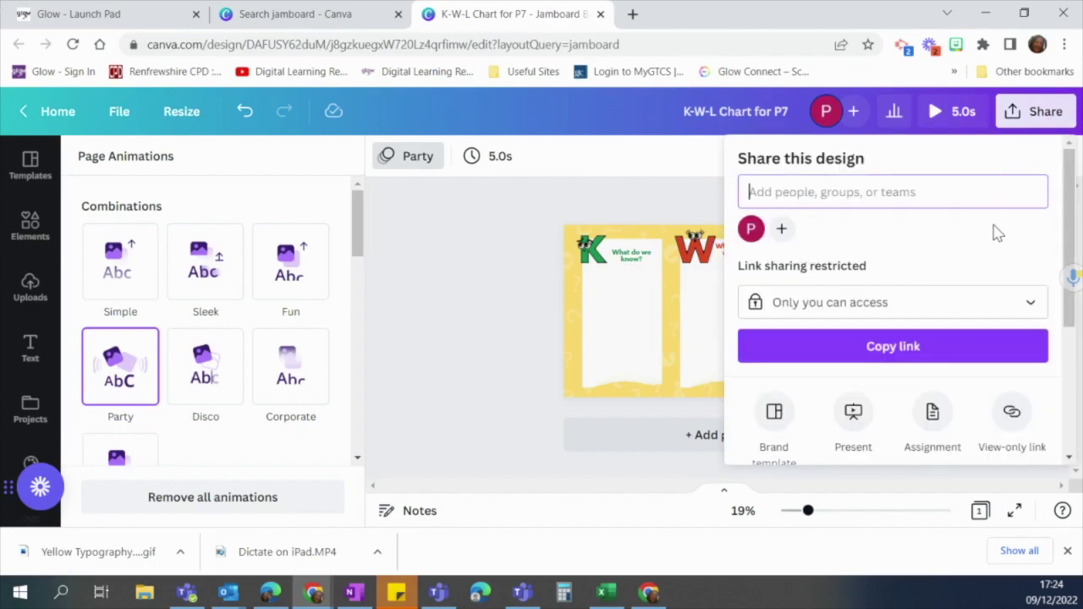
# Download 'K-W-L Chart for P7' with the file type set to GIF.
pyautogui.scroll(-3, 993, 233)
pyautogui.click(883, 289)
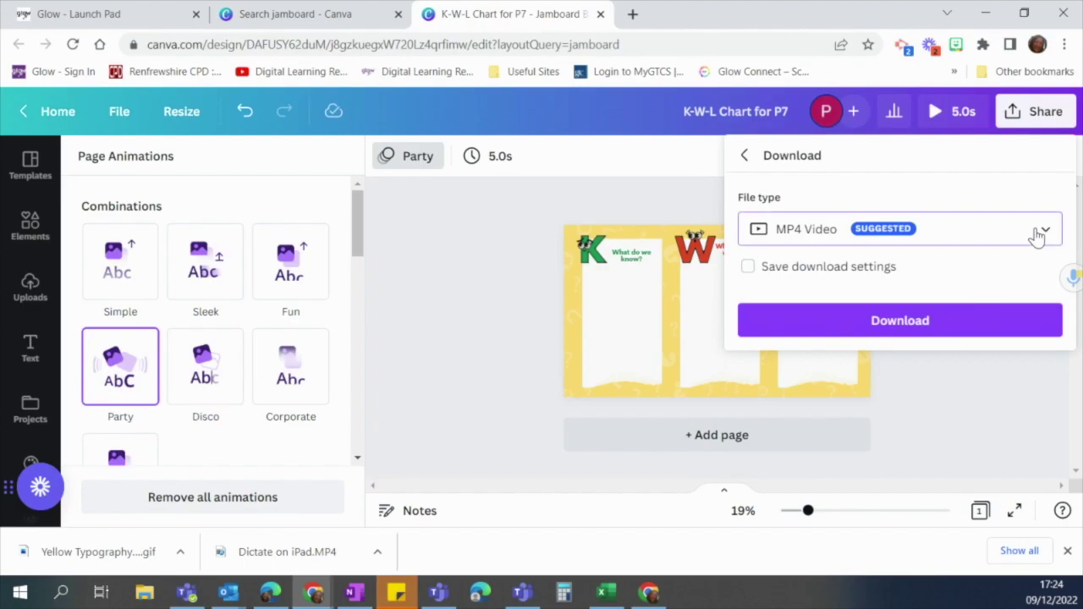
pyautogui.click(1038, 235)
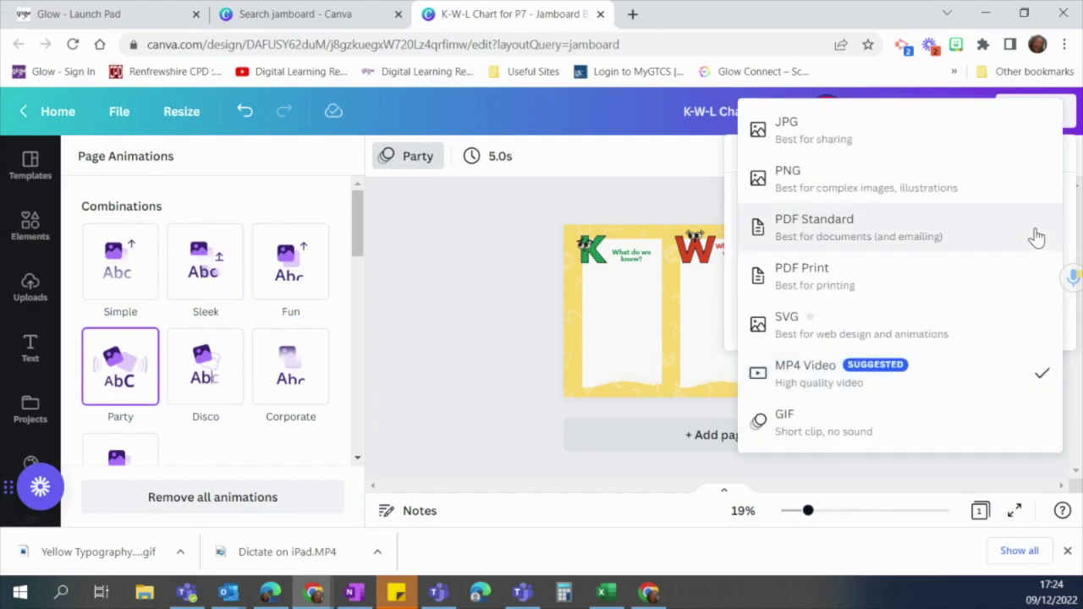
pyautogui.click(888, 446)
pyautogui.click(870, 333)
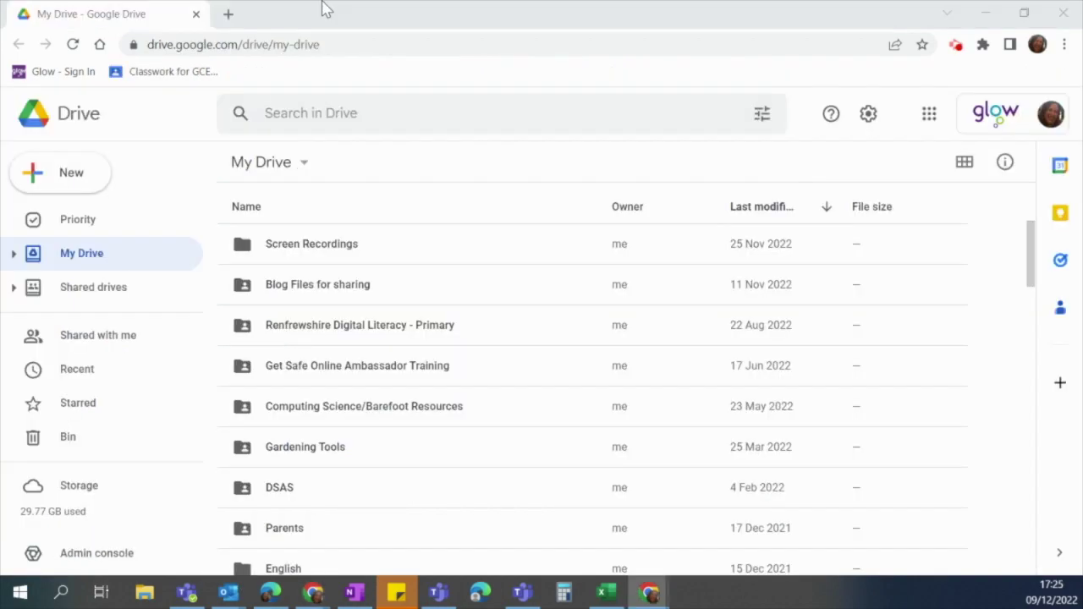
# Show Google Drive's New > More app list, which includes Google Jamboard.
pyautogui.click(52, 182)
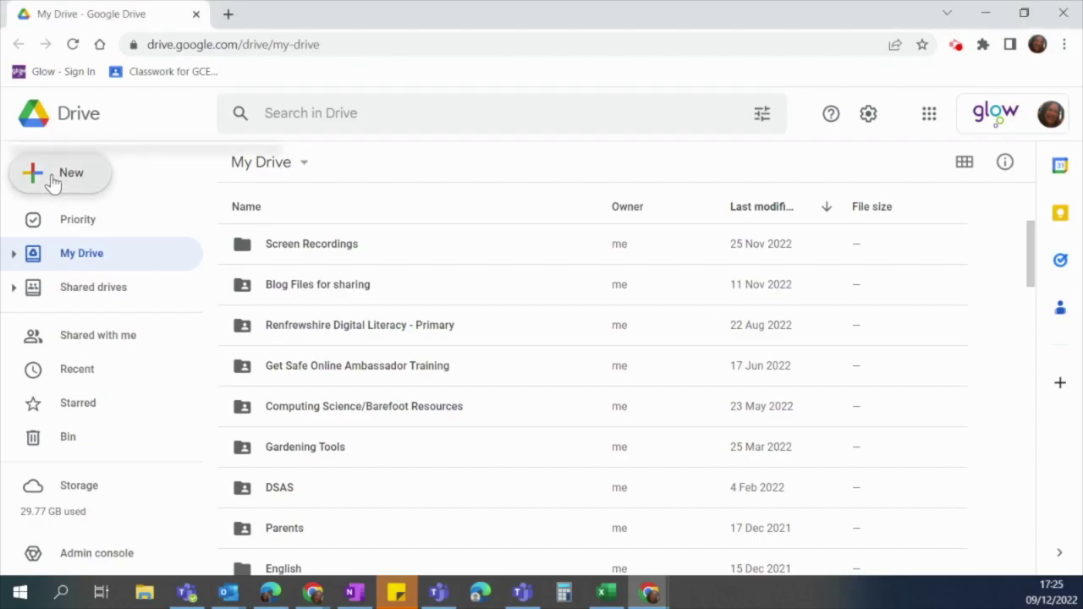
pyautogui.moveTo(177, 406)
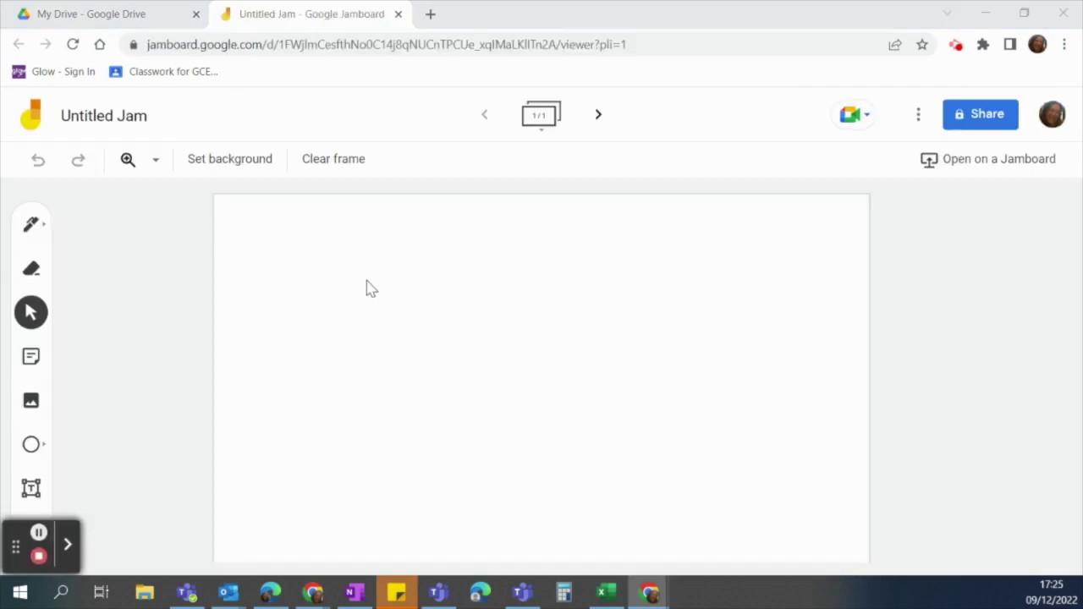
# Set the Jamboard frame background to the K-W-L Chart for P7 image from Downloads.
pyautogui.click(244, 160)
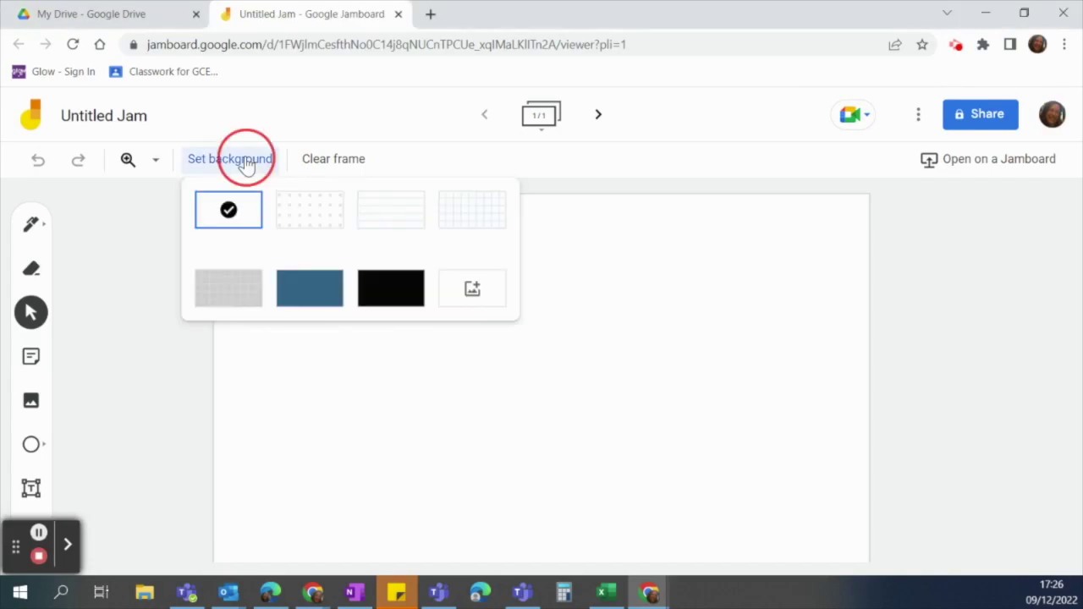
pyautogui.click(493, 293)
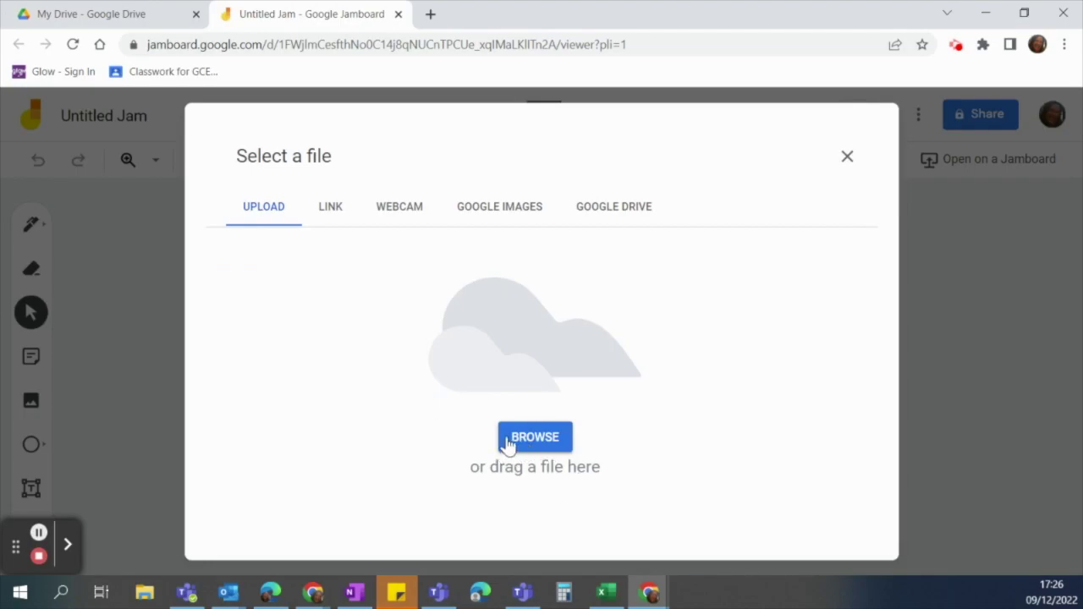
pyautogui.click(537, 435)
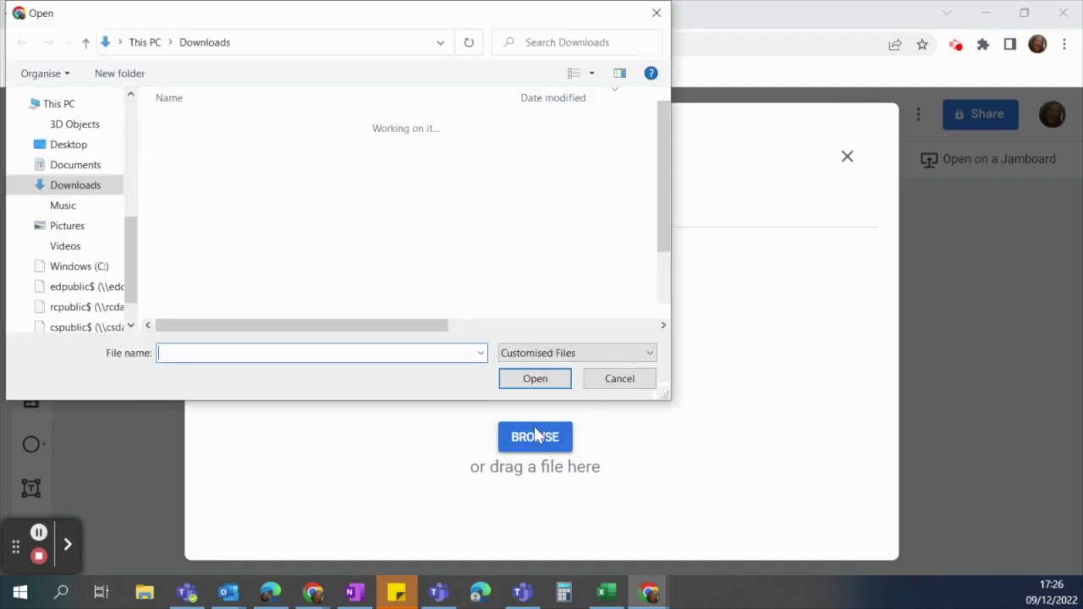
pyautogui.click(246, 145)
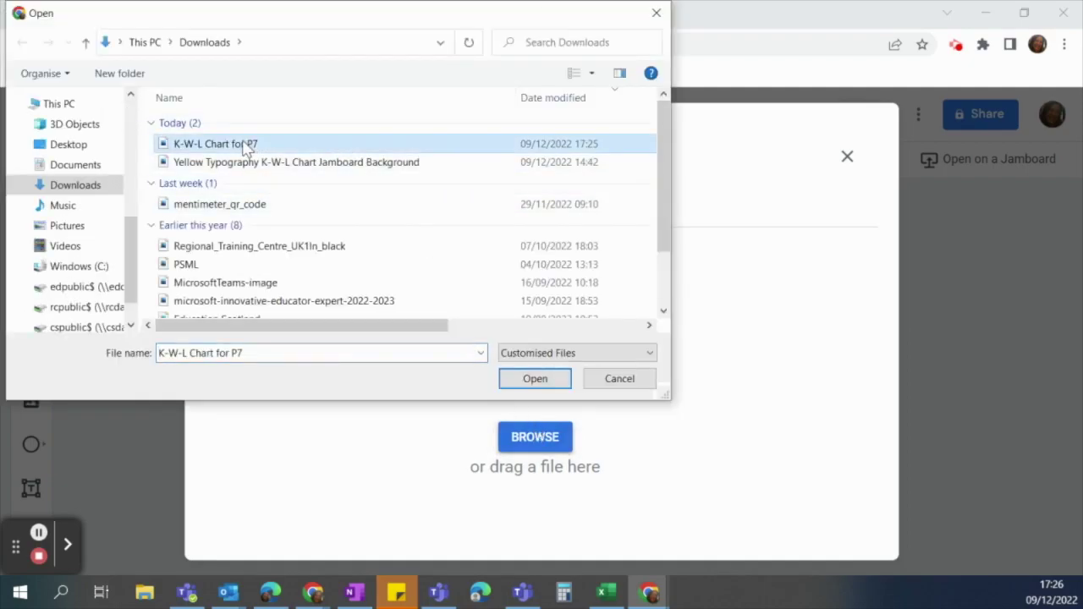
pyautogui.click(538, 380)
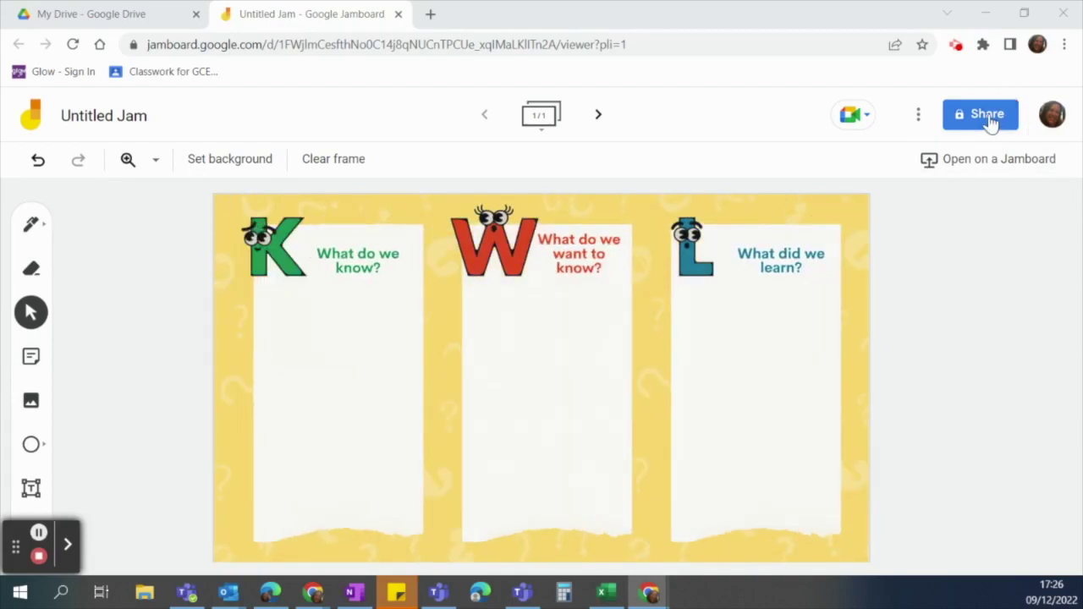
pyautogui.click(986, 117)
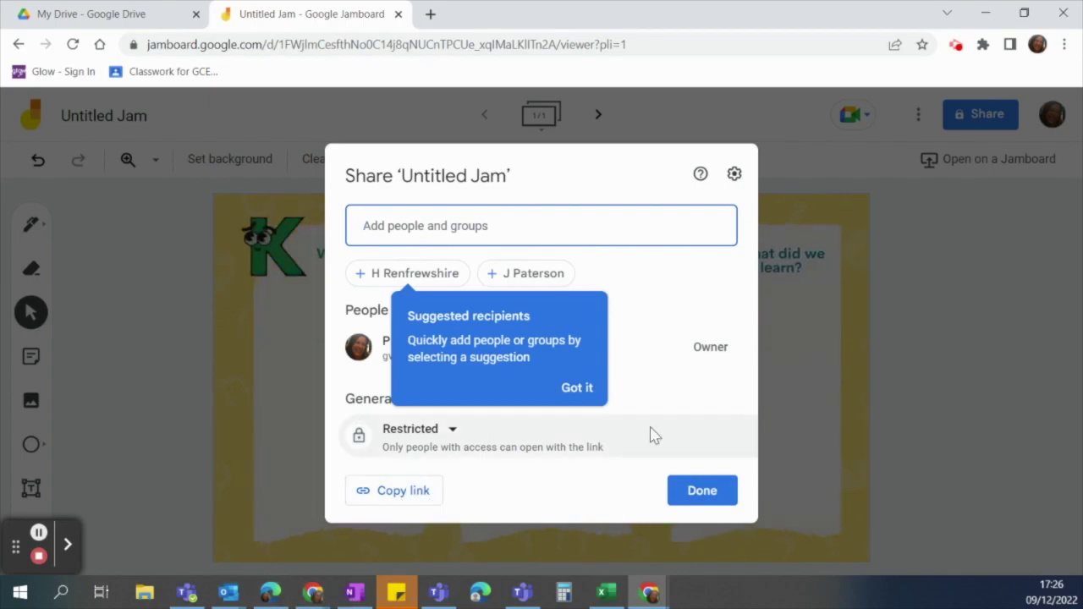
# Close the Jamboard sharing settings after reviewing who has access.
pyautogui.click(702, 492)
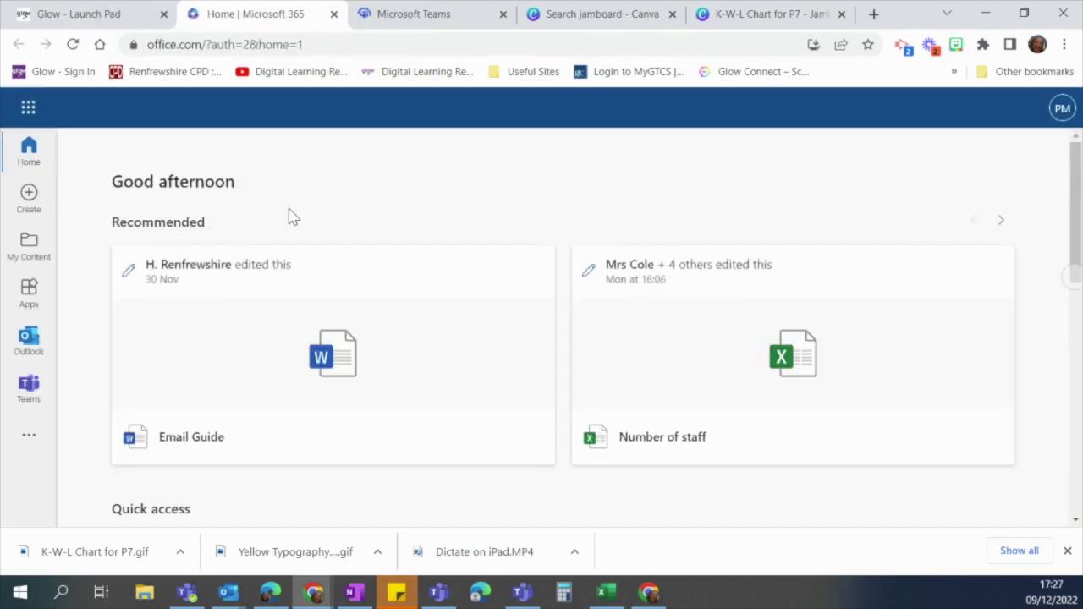
# Launch Whiteboard from the Microsoft 365 app launcher.
pyautogui.click(28, 108)
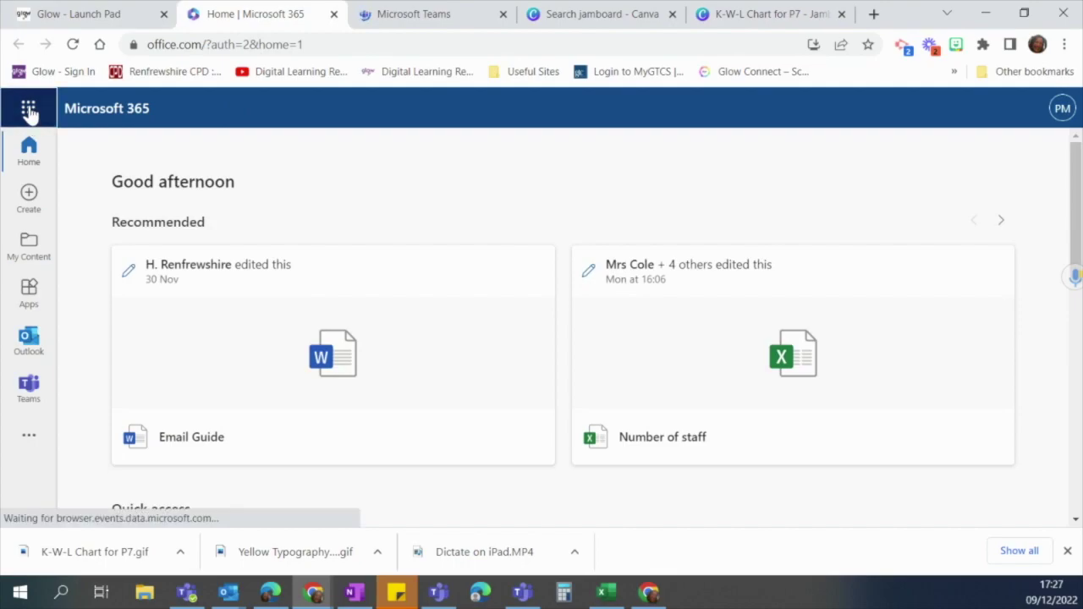
pyautogui.scroll(-3, 182, 372)
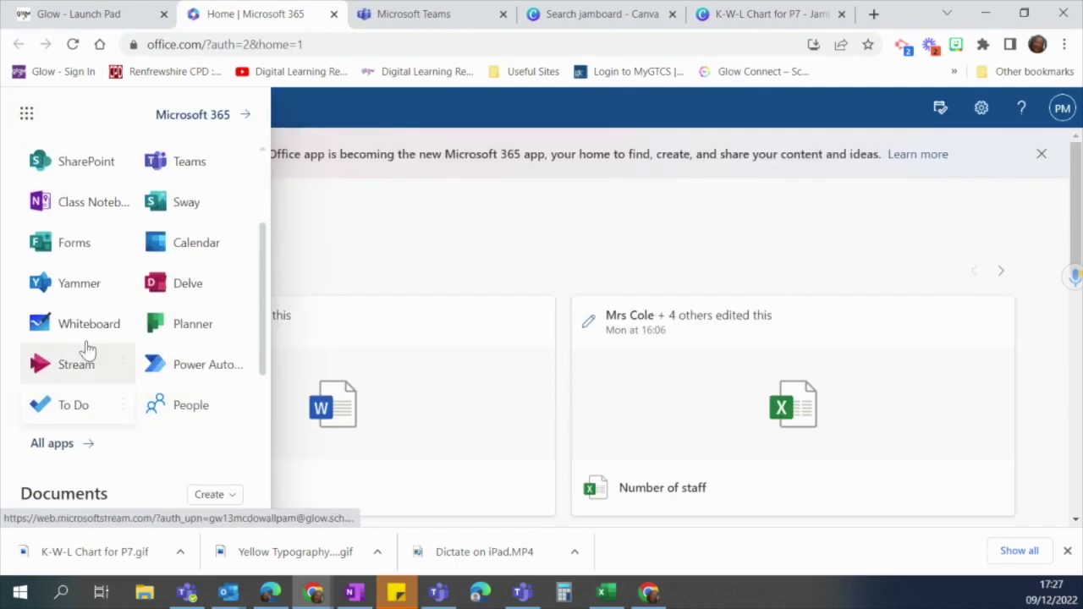
pyautogui.click(55, 326)
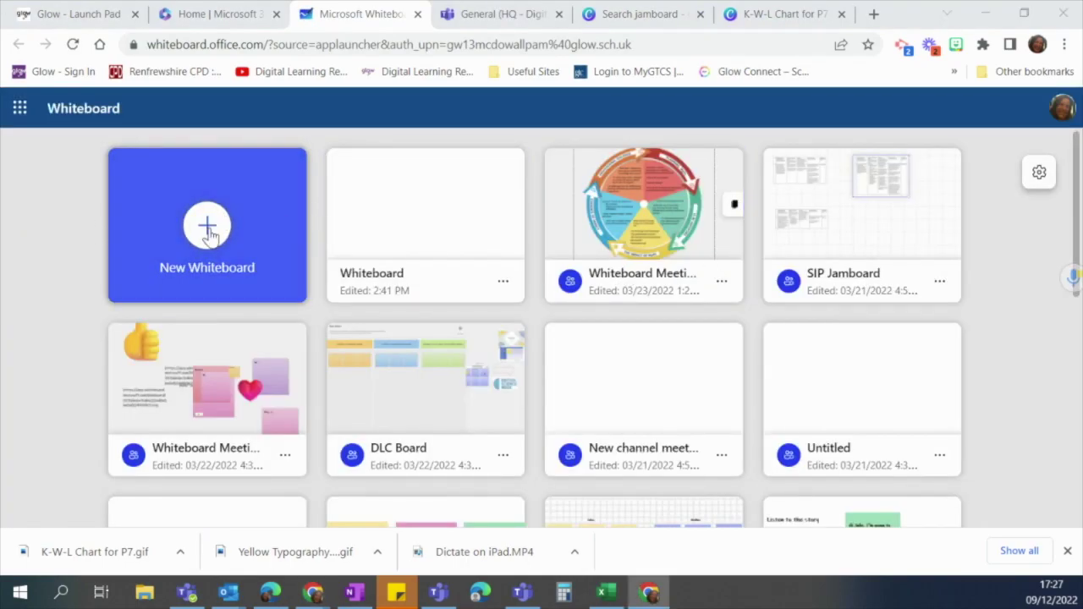
# Create Whiteboard 1 and insert the K-W-L Chart for P7 image from this device.
pyautogui.click(206, 227)
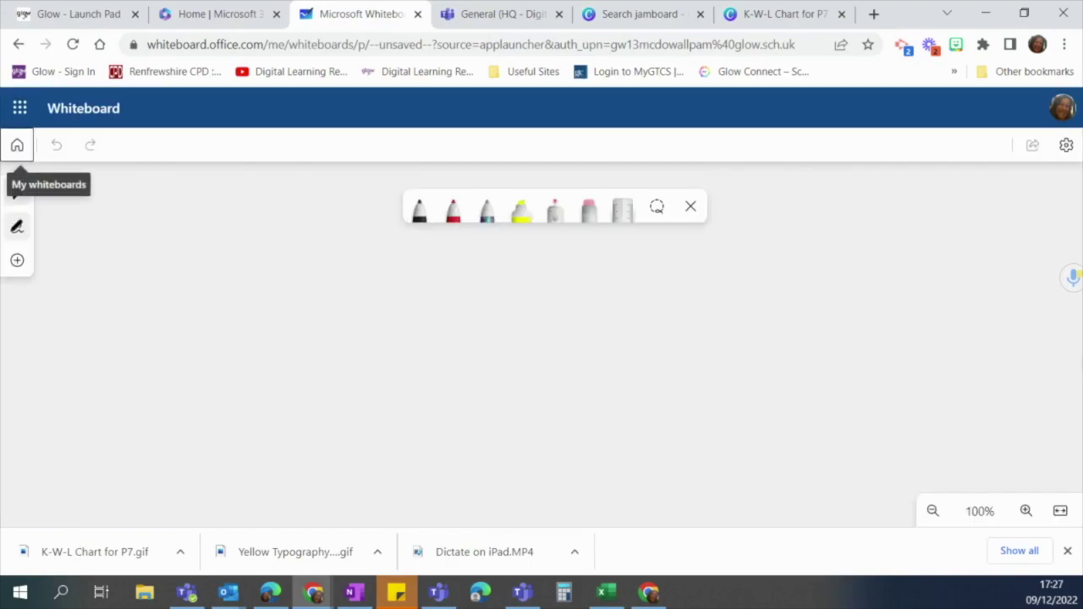
pyautogui.click(17, 263)
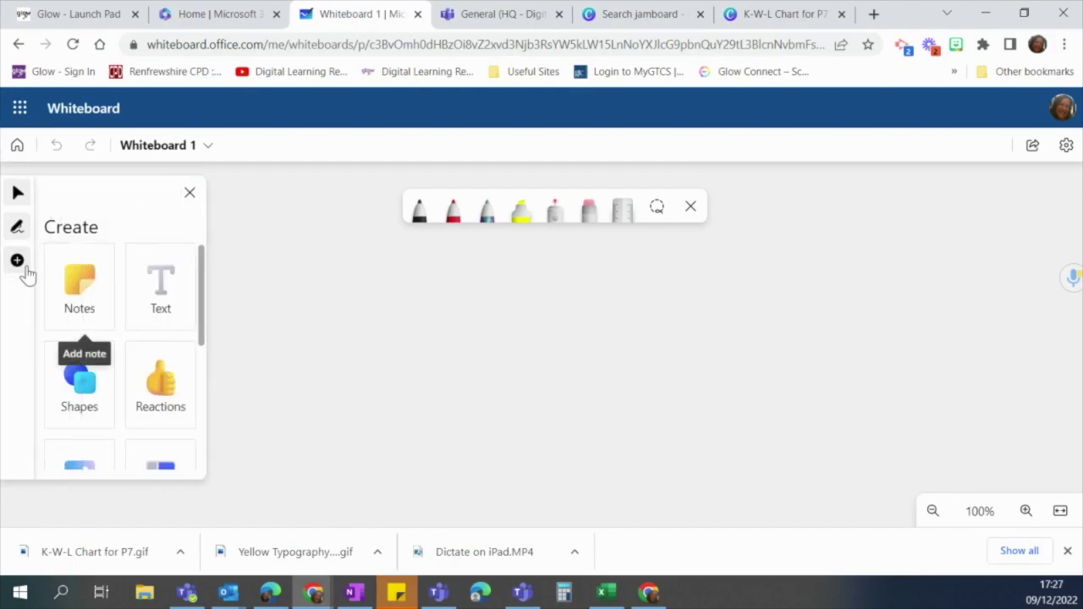
pyautogui.scroll(-5, 170, 423)
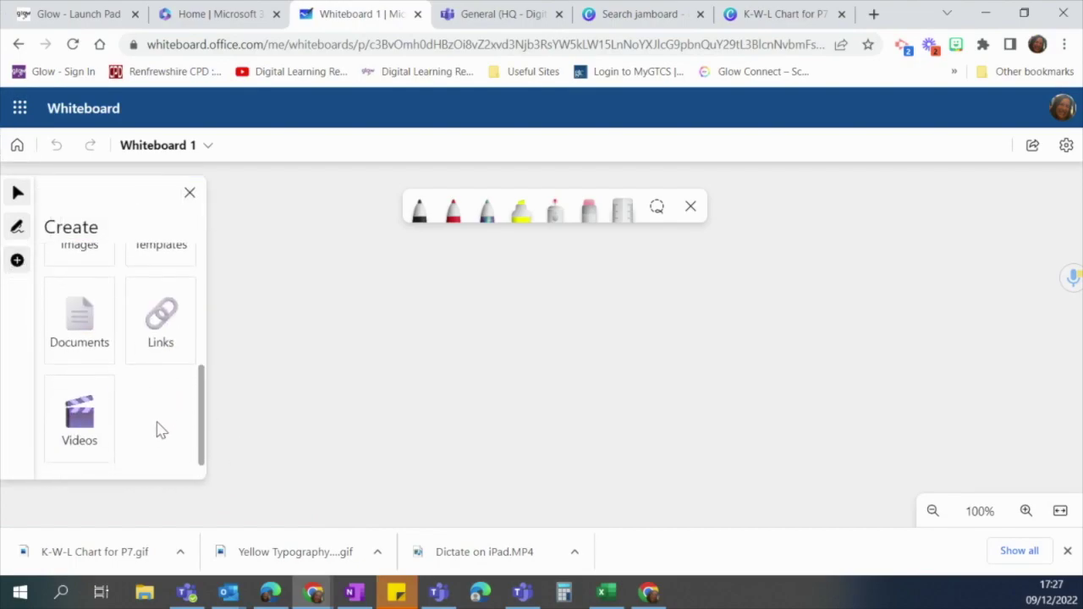
pyautogui.scroll(3, 161, 427)
pyautogui.click(80, 313)
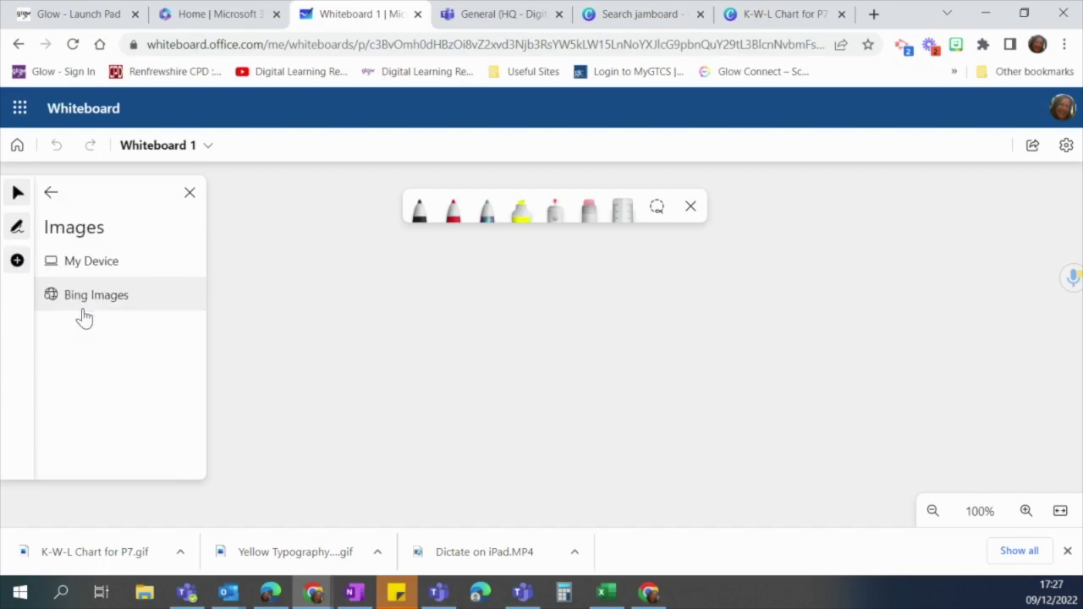
pyautogui.click(103, 262)
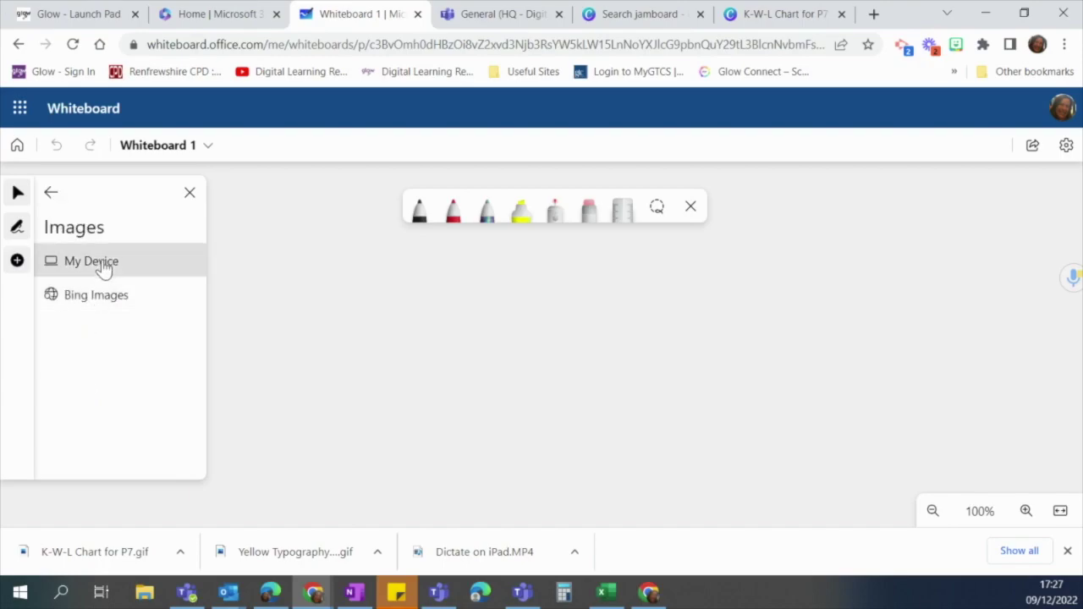
pyautogui.click(225, 146)
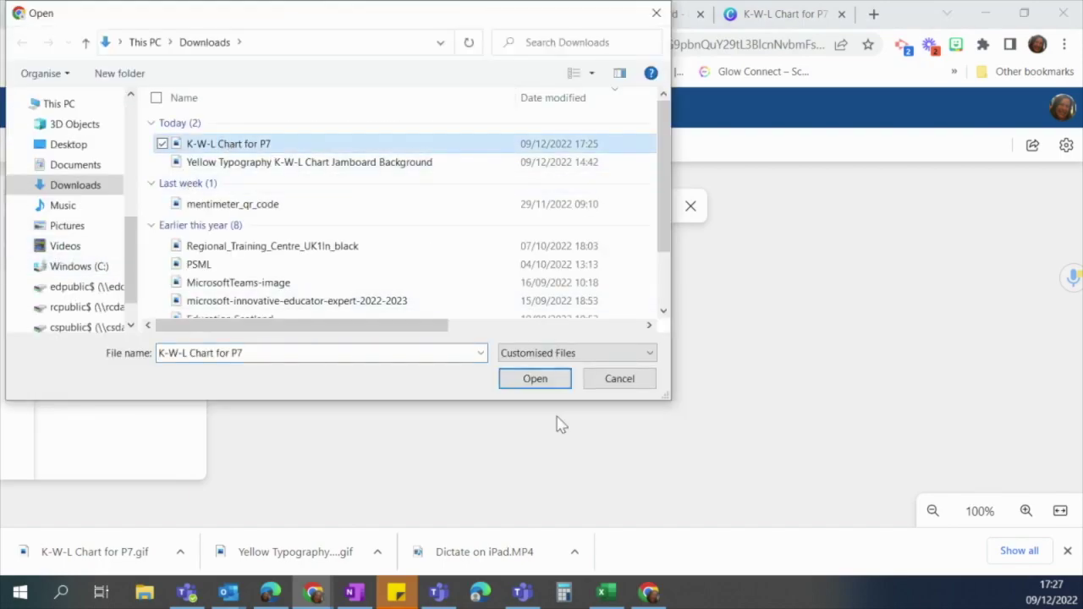
pyautogui.click(562, 380)
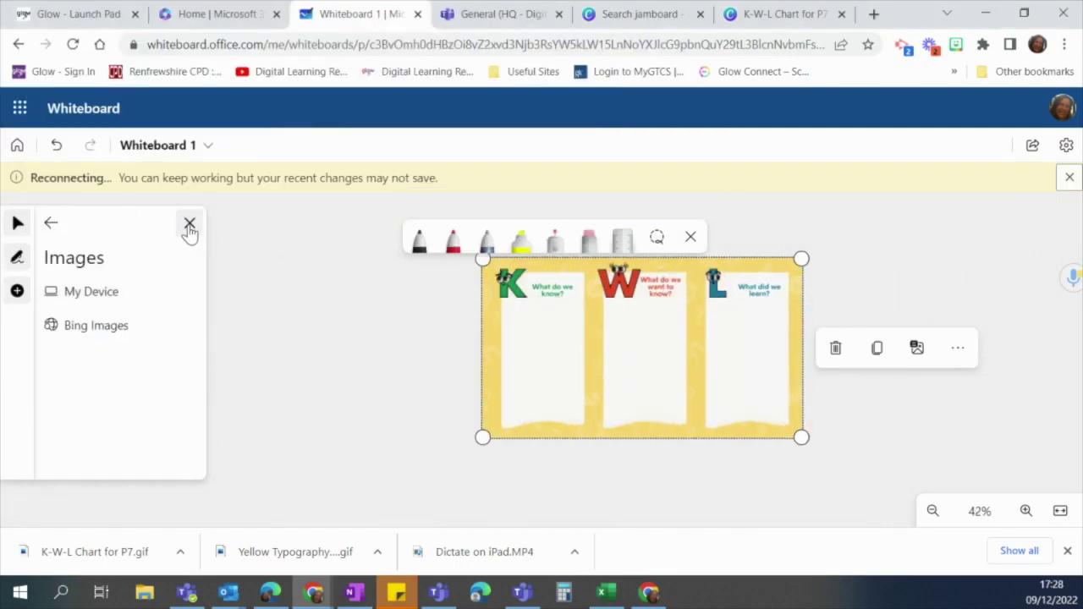
pyautogui.click(190, 225)
# Dismiss the reconnecting warning, then move the chart image top-left and enlarge it.
pyautogui.click(1069, 177)
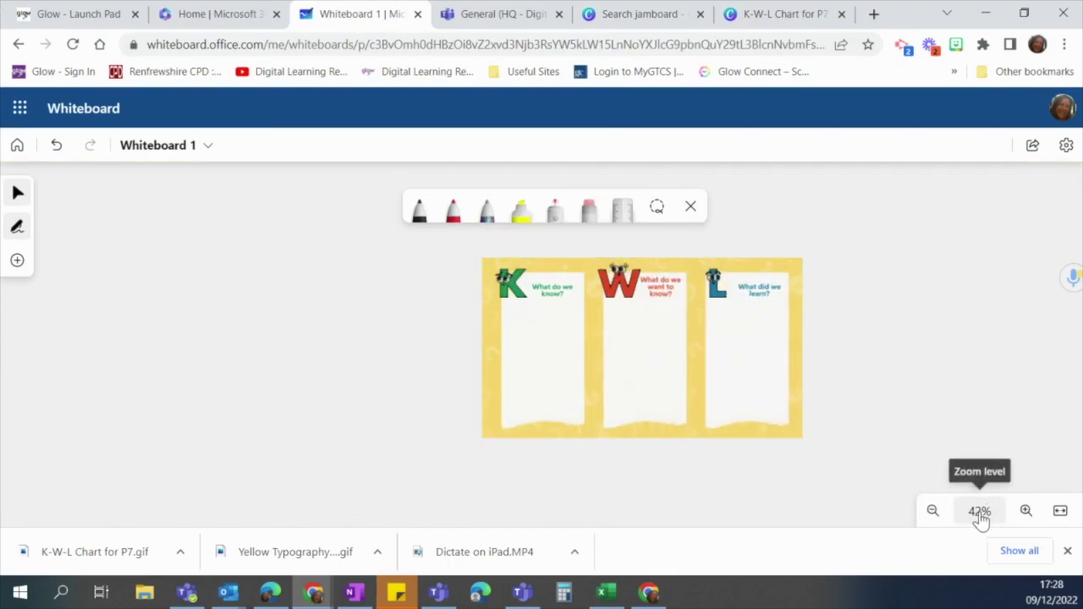
pyautogui.moveTo(553, 276); pyautogui.dragTo(102, 203)
pyautogui.moveTo(346, 359); pyautogui.dragTo(1023, 430)
pyautogui.moveTo(875, 206); pyautogui.dragTo(951, 195)
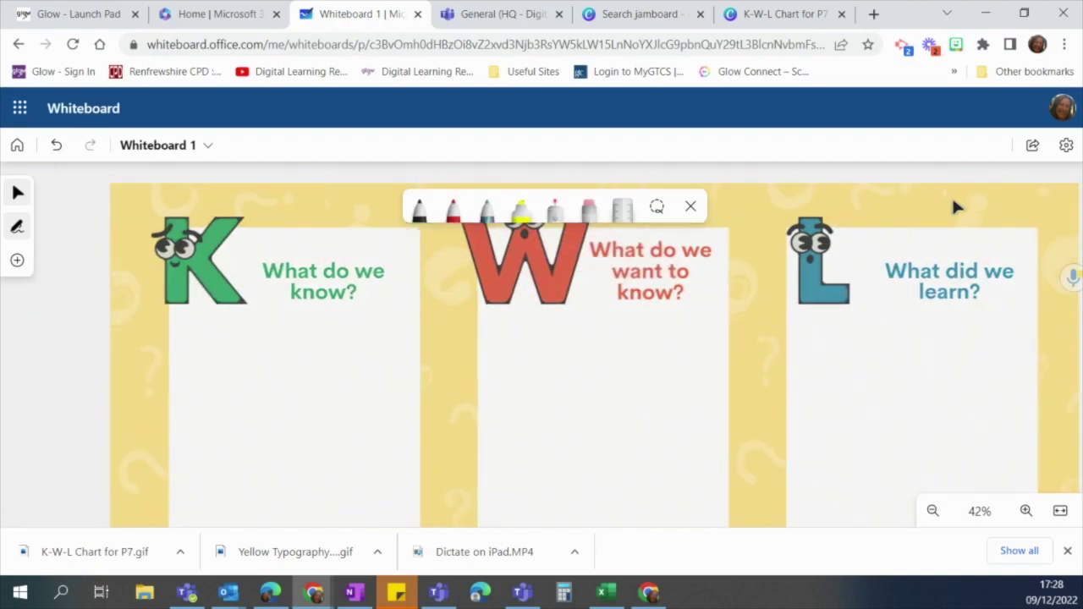
pyautogui.click(857, 200)
pyautogui.moveTo(829, 197); pyautogui.dragTo(790, 191)
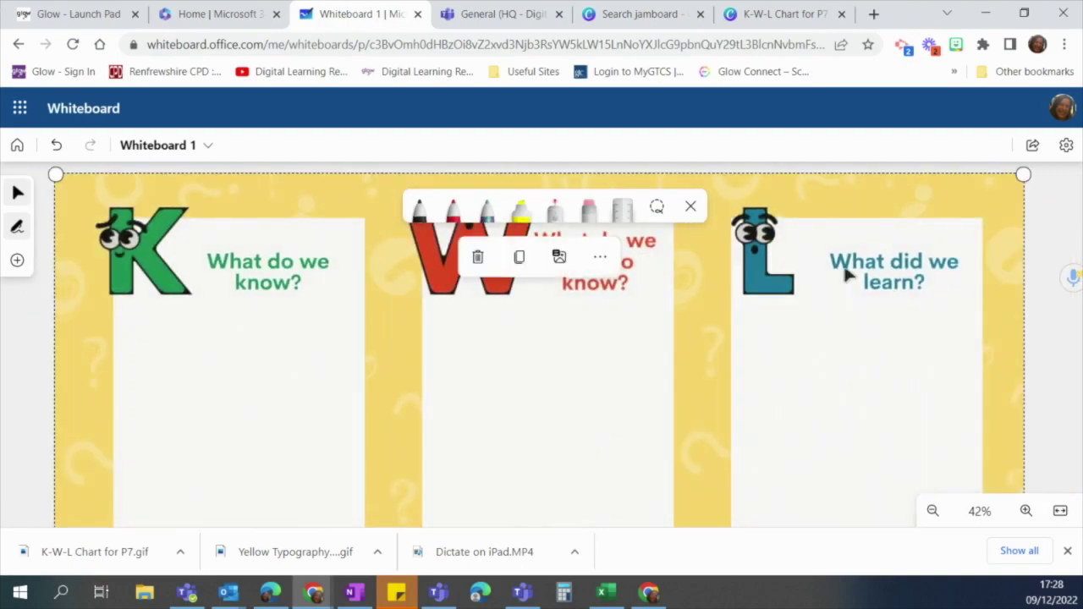
# Set the board zoom to 100% and shift the chart image further down.
pyautogui.click(979, 510)
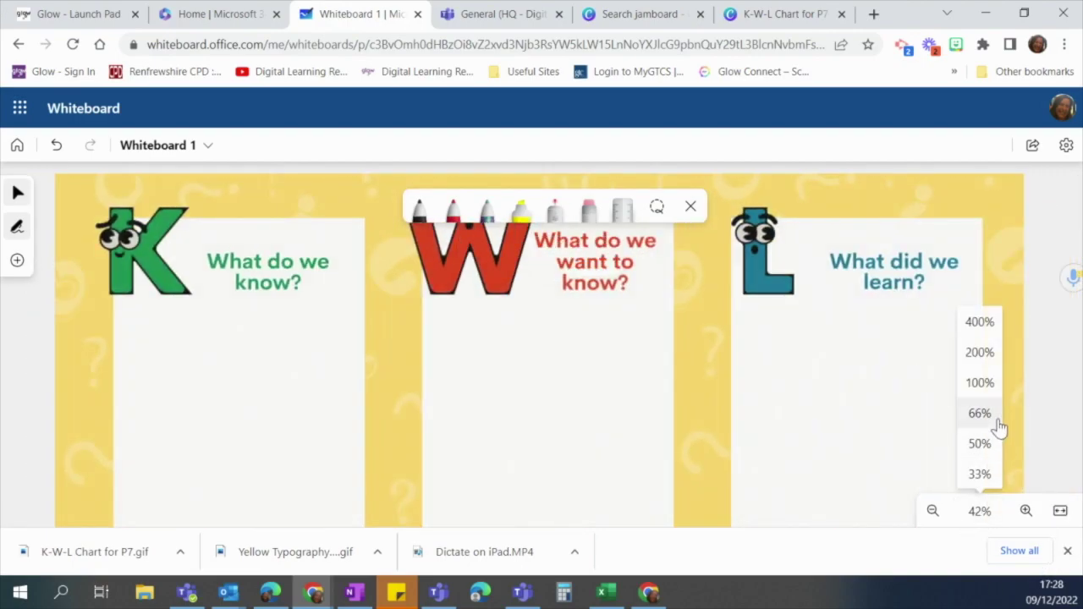
pyautogui.click(995, 381)
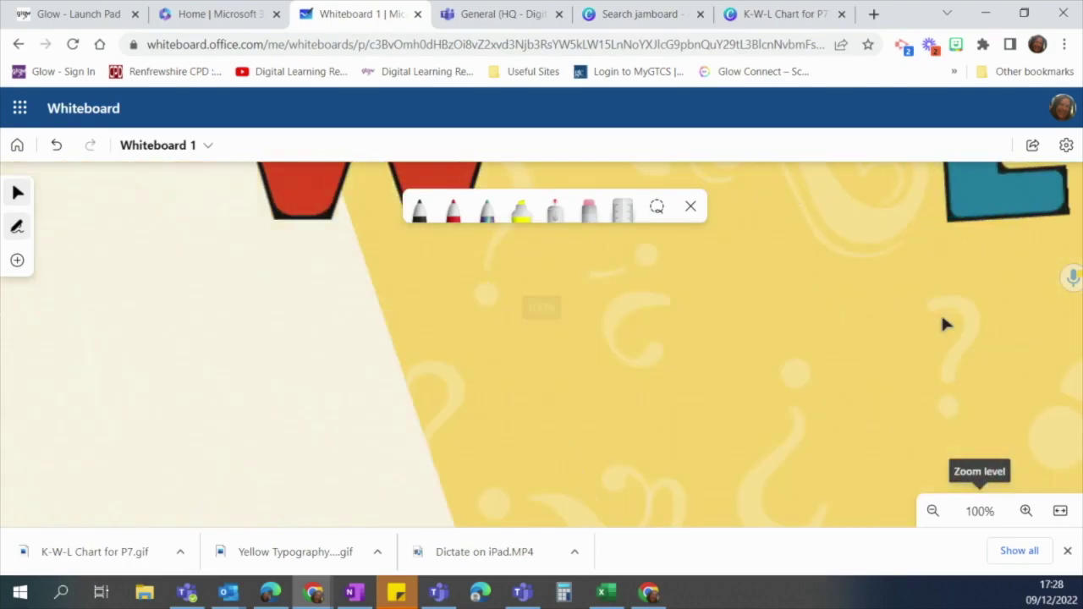
pyautogui.scroll(1, 874, 301)
pyautogui.scroll(-2, 875, 306)
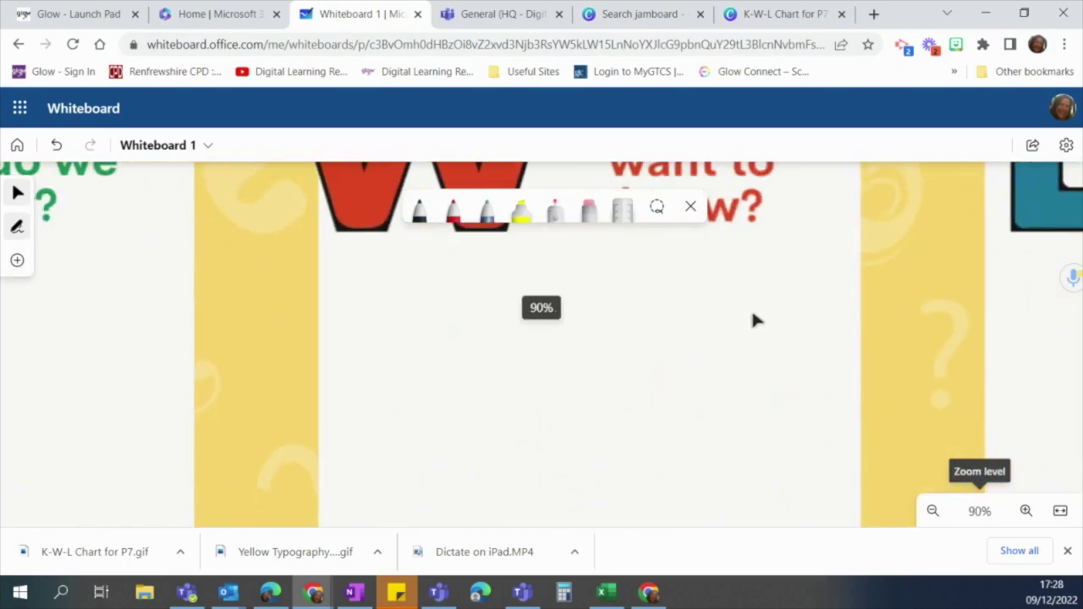
pyautogui.scroll(-3, 791, 312)
pyautogui.moveTo(748, 309); pyautogui.dragTo(880, 344)
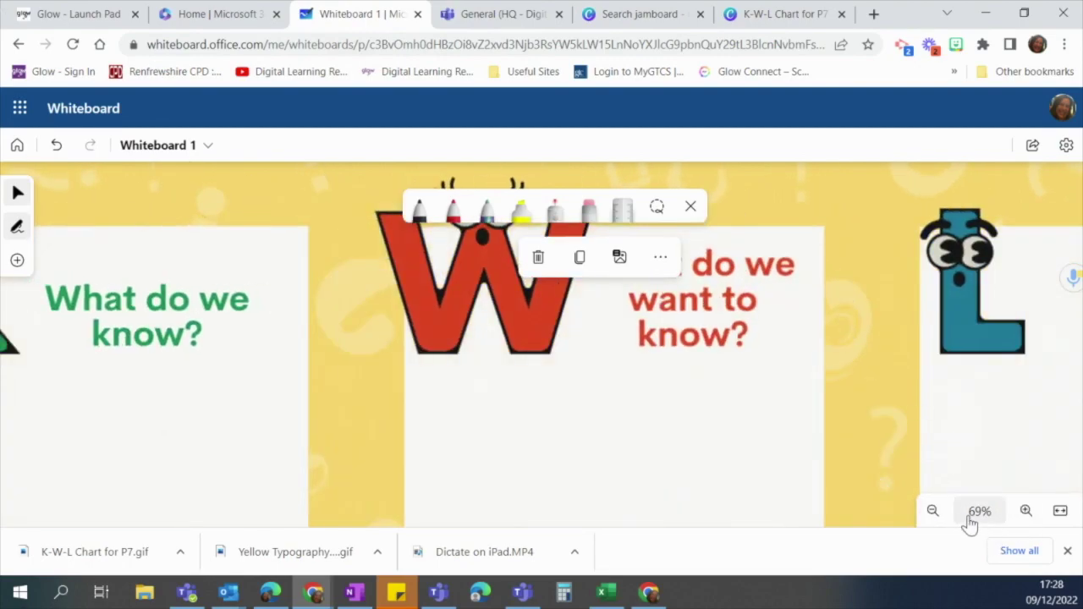
# Zoom the board out to 35% so the whole K-W-L chart fits, then lock the chart image.
pyautogui.click(933, 515)
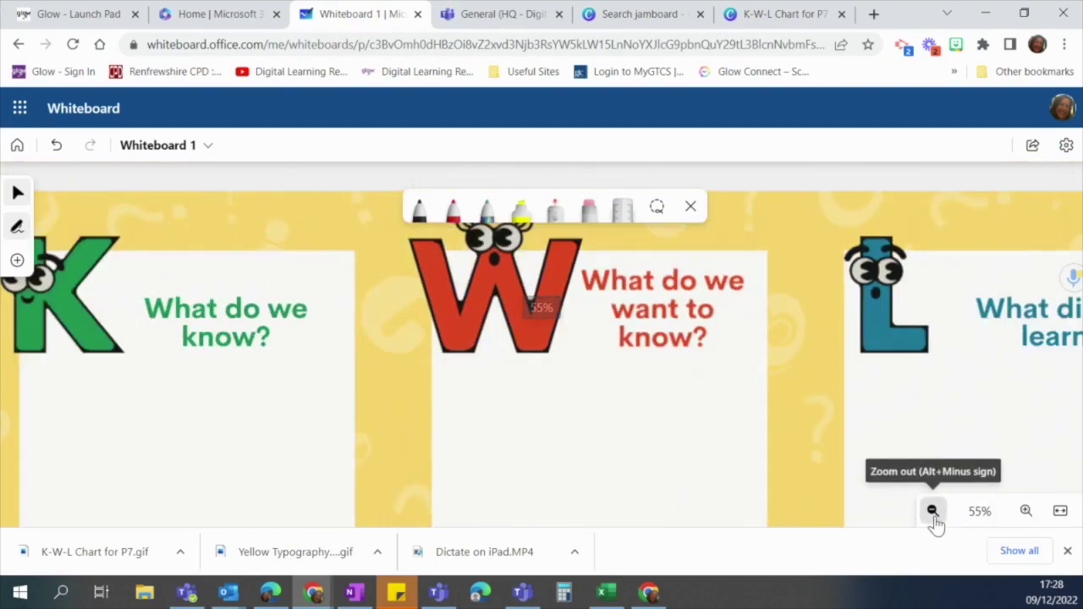
pyautogui.click(932, 513)
pyautogui.click(932, 512)
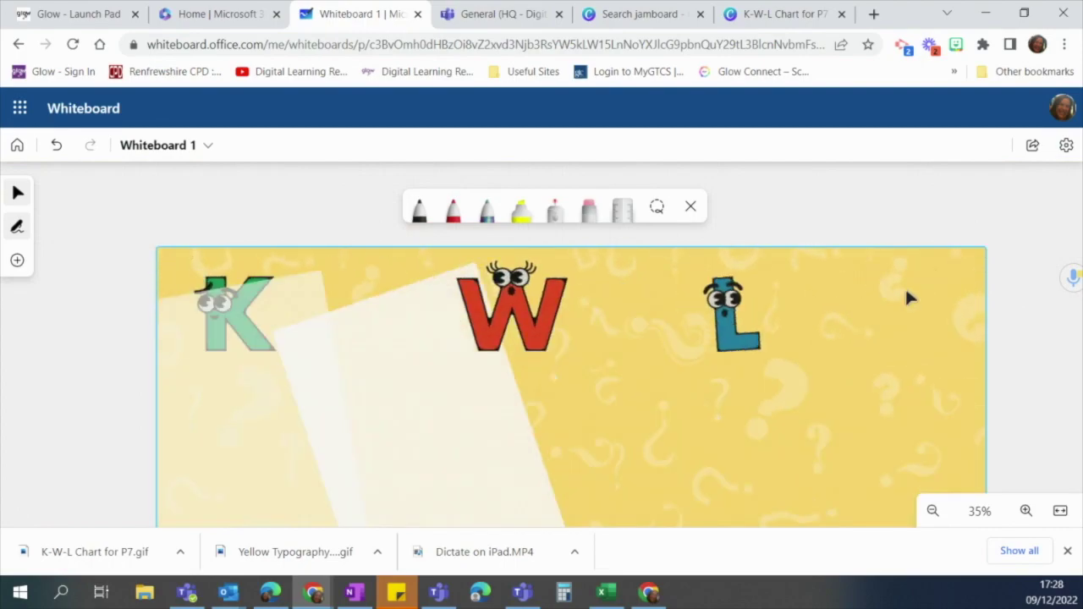
pyautogui.click(906, 289)
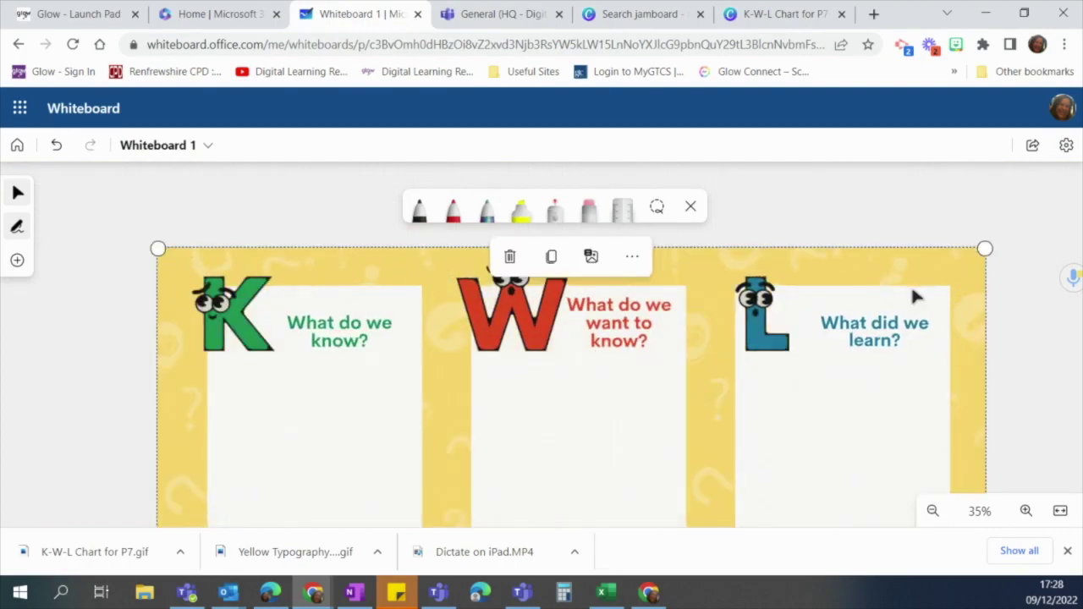
pyautogui.click(635, 263)
pyautogui.click(625, 365)
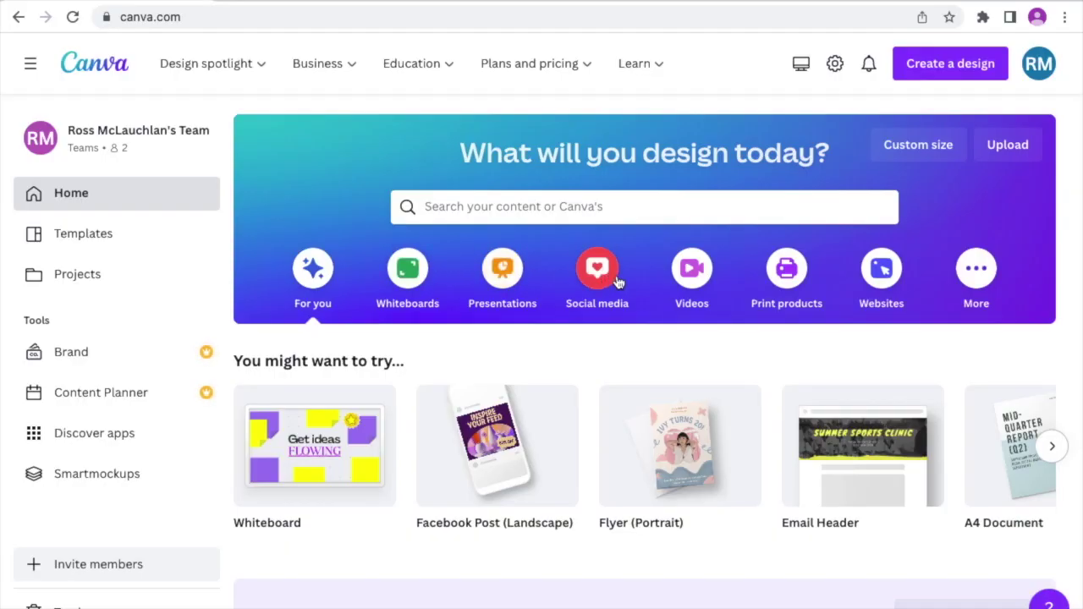
# Show the Presentations category on Canva's home page and browse its Present, record, share options.
pyautogui.click(504, 273)
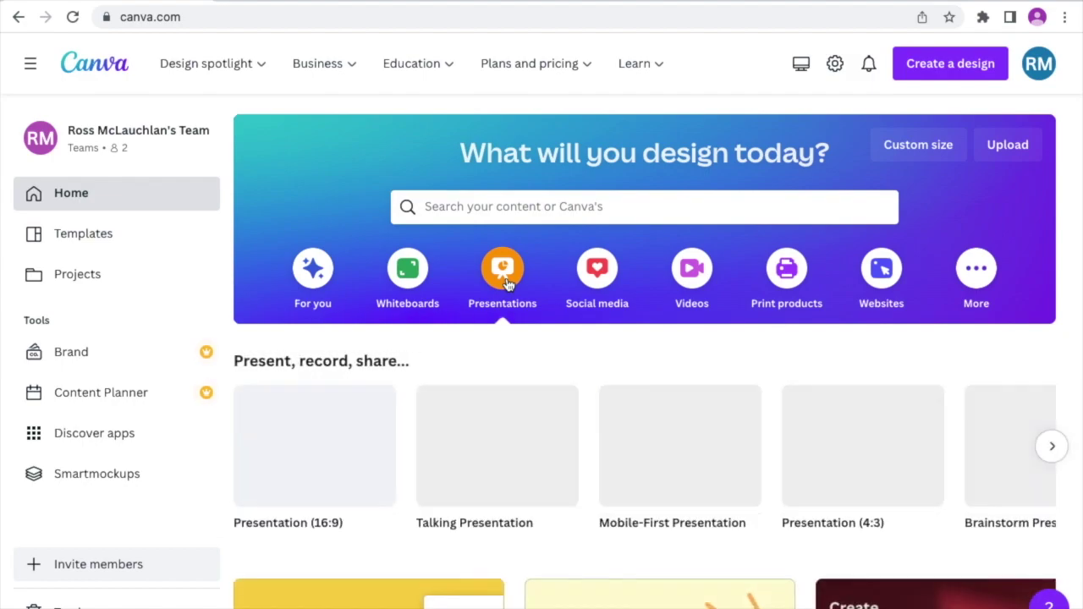
pyautogui.scroll(-1, 518, 381)
pyautogui.scroll(-2, 518, 391)
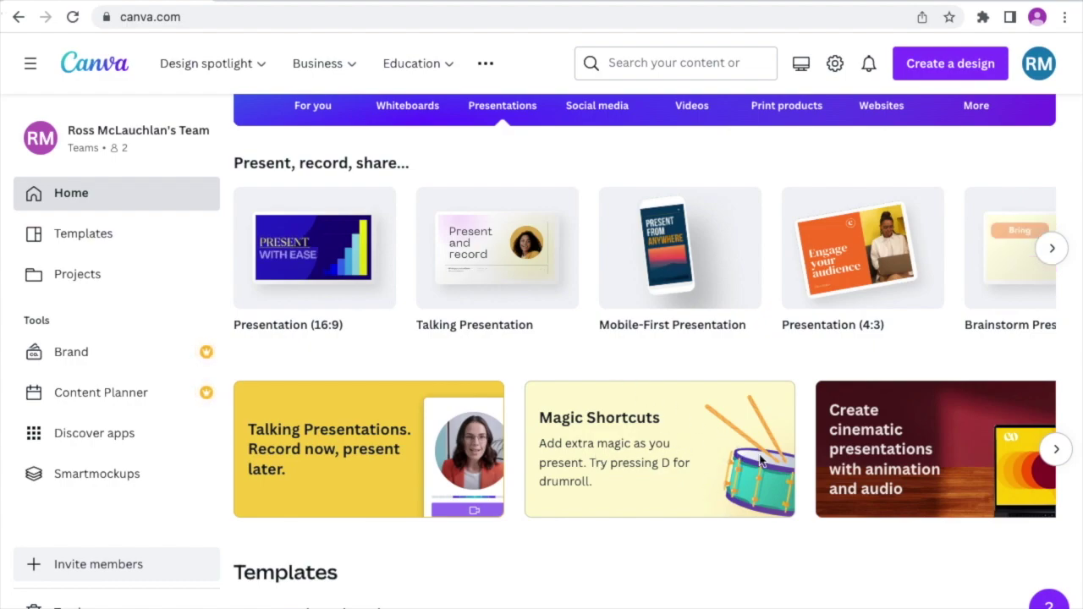
pyautogui.scroll(-2, 893, 496)
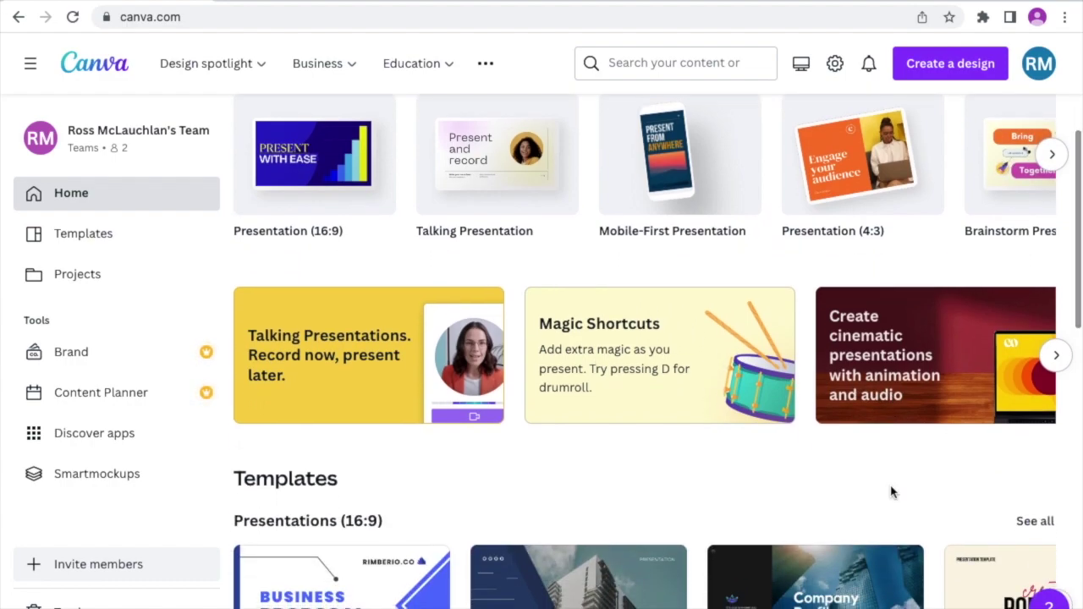
pyautogui.scroll(1, 890, 491)
pyautogui.scroll(2, 890, 491)
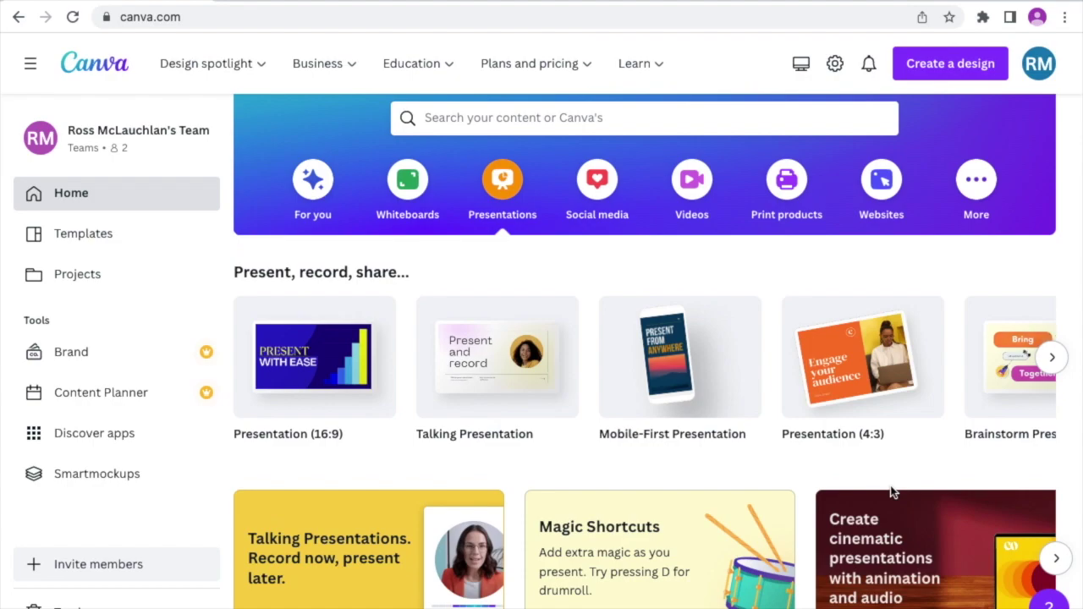
pyautogui.hscroll(2, 858, 375)
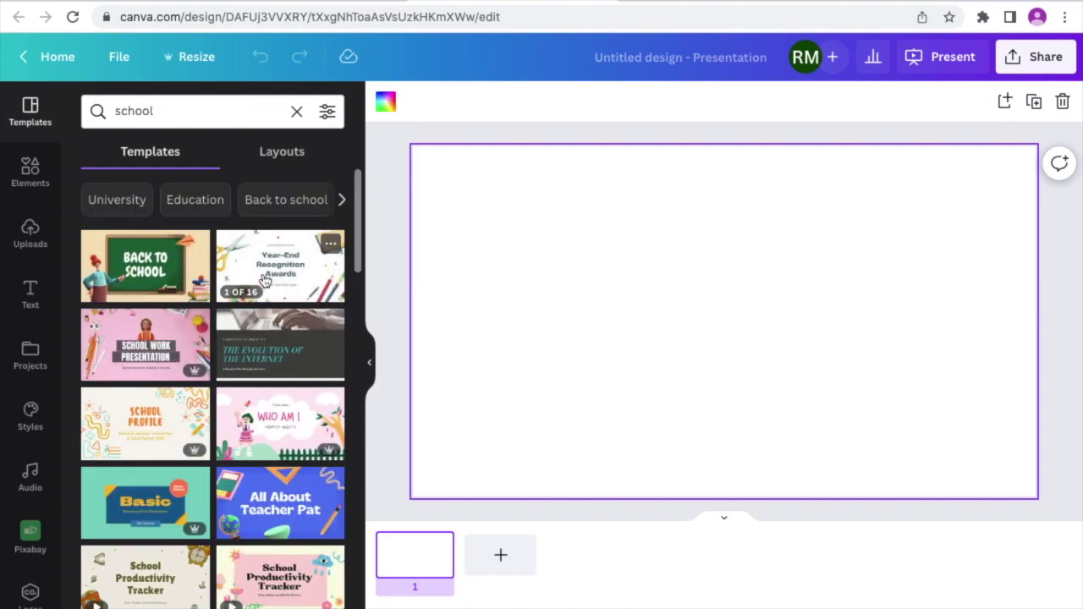
# Apply all 16 pages of the Colorful Recognition Awards template, replacing the existing pages.
pyautogui.click(263, 281)
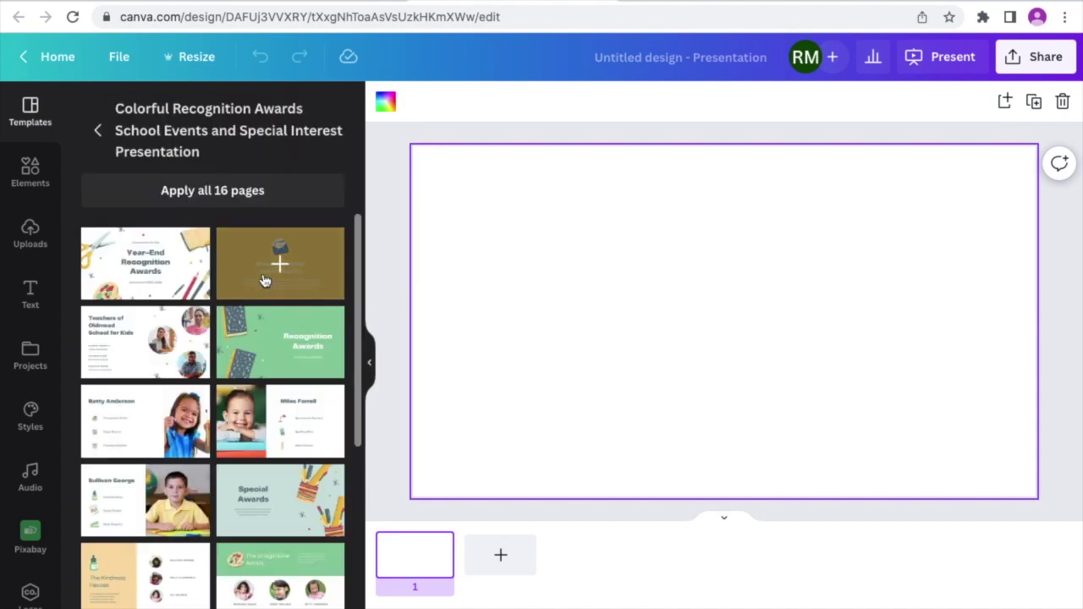
pyautogui.click(173, 281)
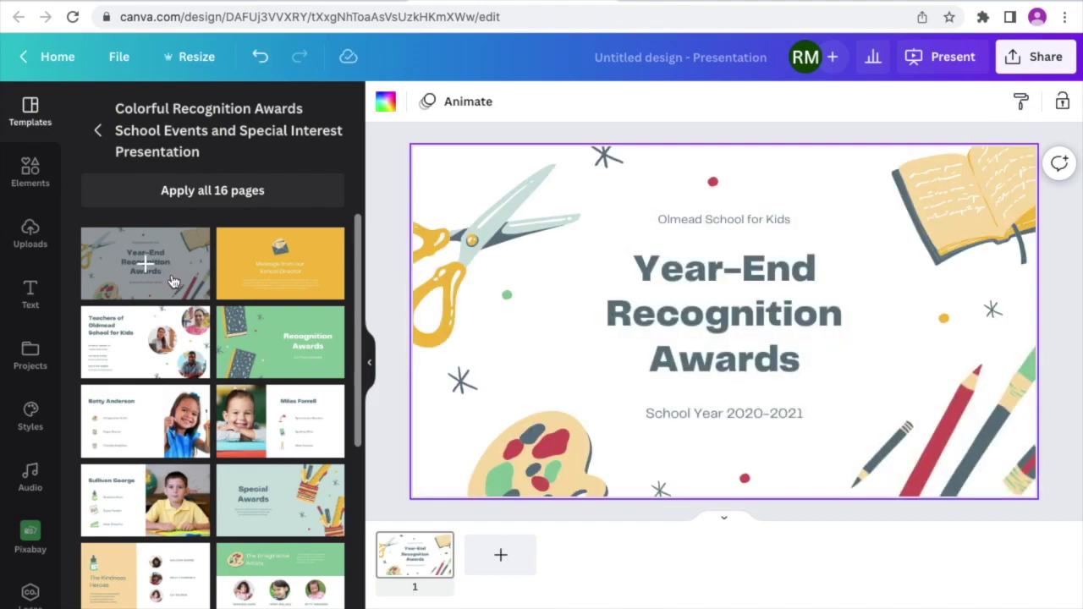
pyautogui.click(203, 193)
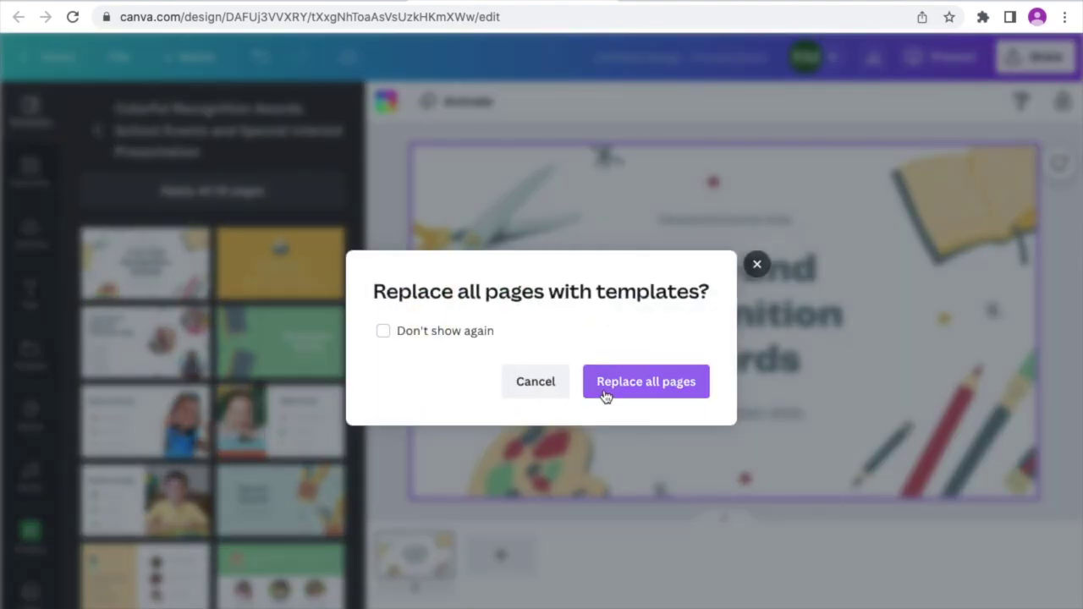
pyautogui.click(605, 395)
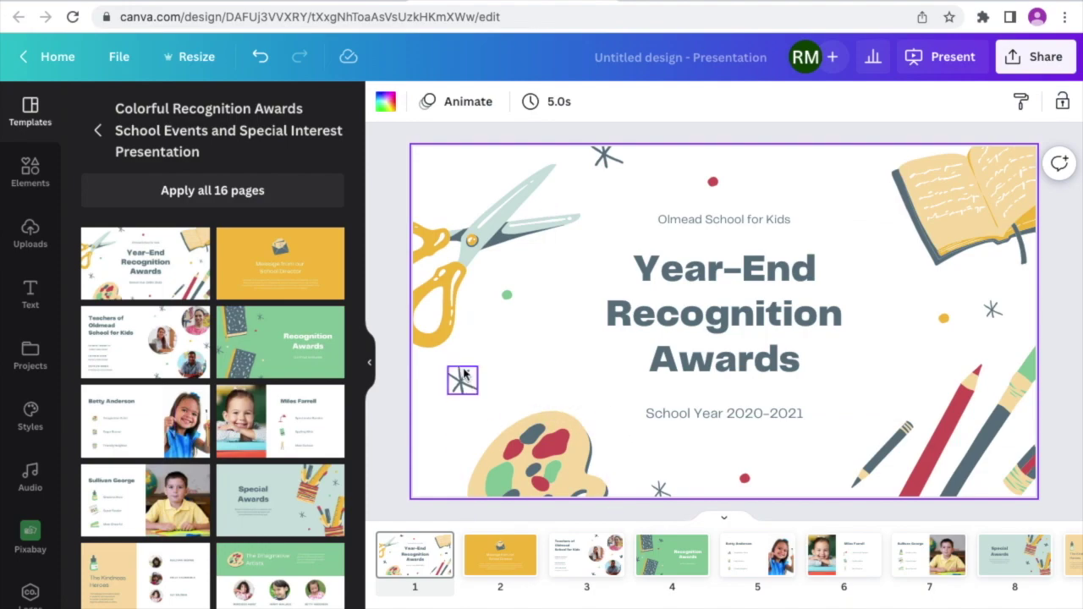
# Browse the director's message, teachers, awards and student slides, then return to the title slide.
pyautogui.click(497, 562)
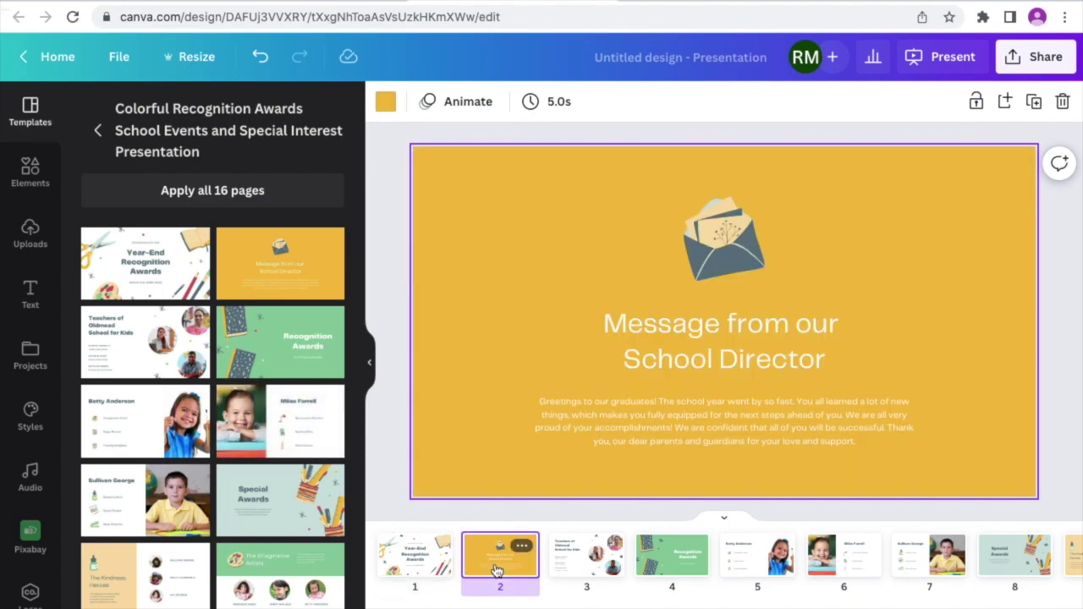
pyautogui.click(599, 567)
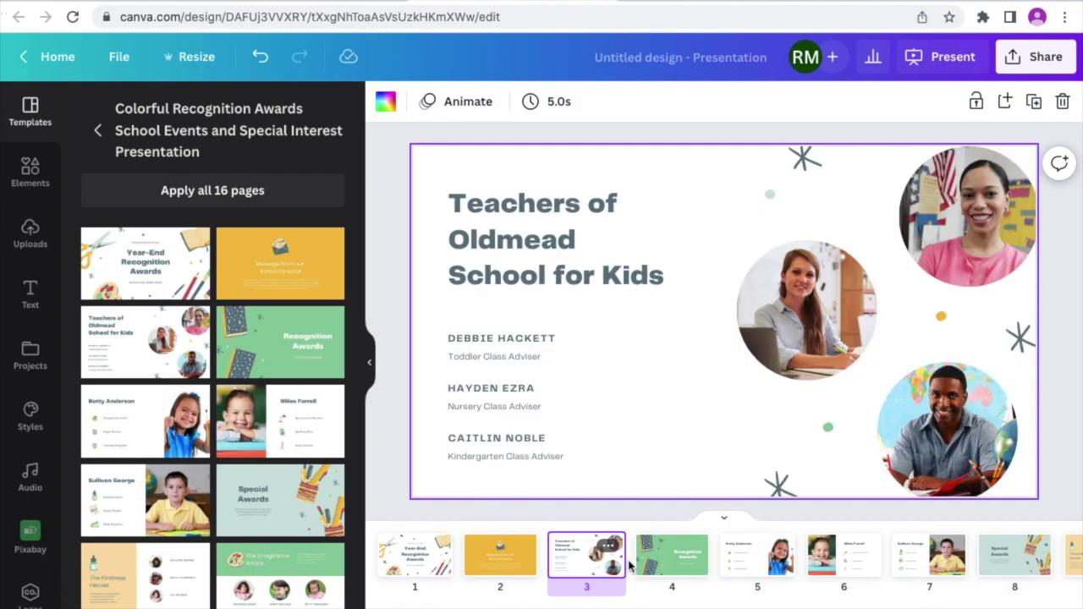
pyautogui.click(668, 567)
pyautogui.click(765, 565)
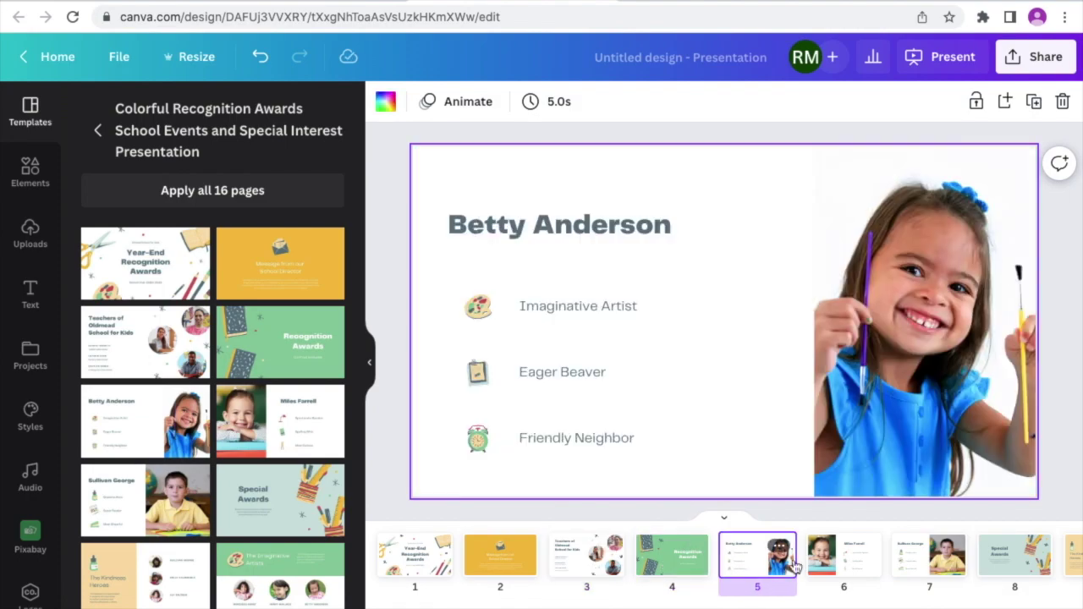
pyautogui.click(839, 569)
pyautogui.click(433, 570)
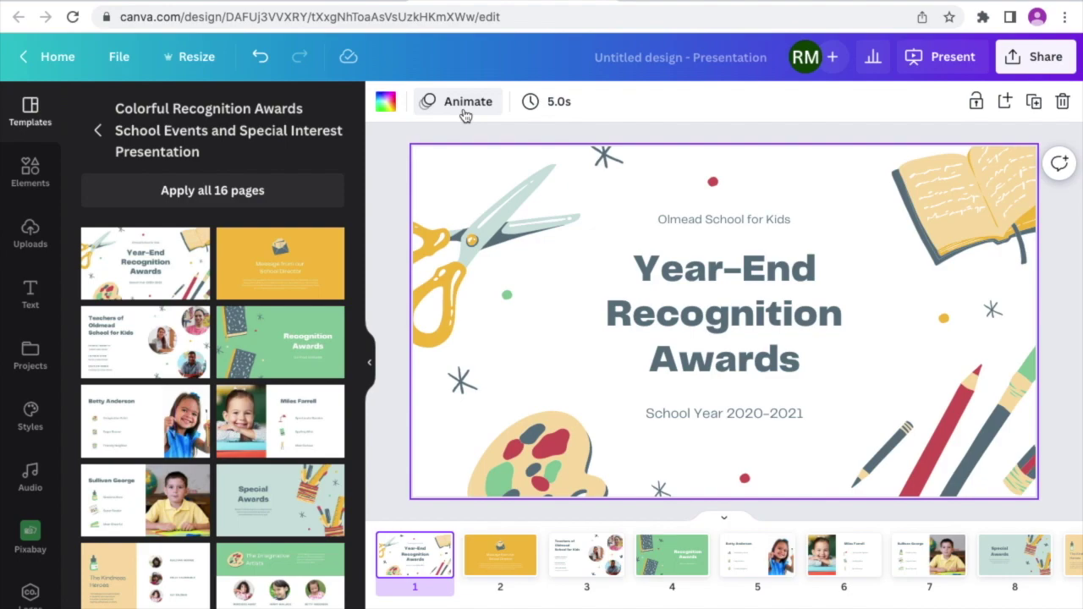
pyautogui.click(463, 115)
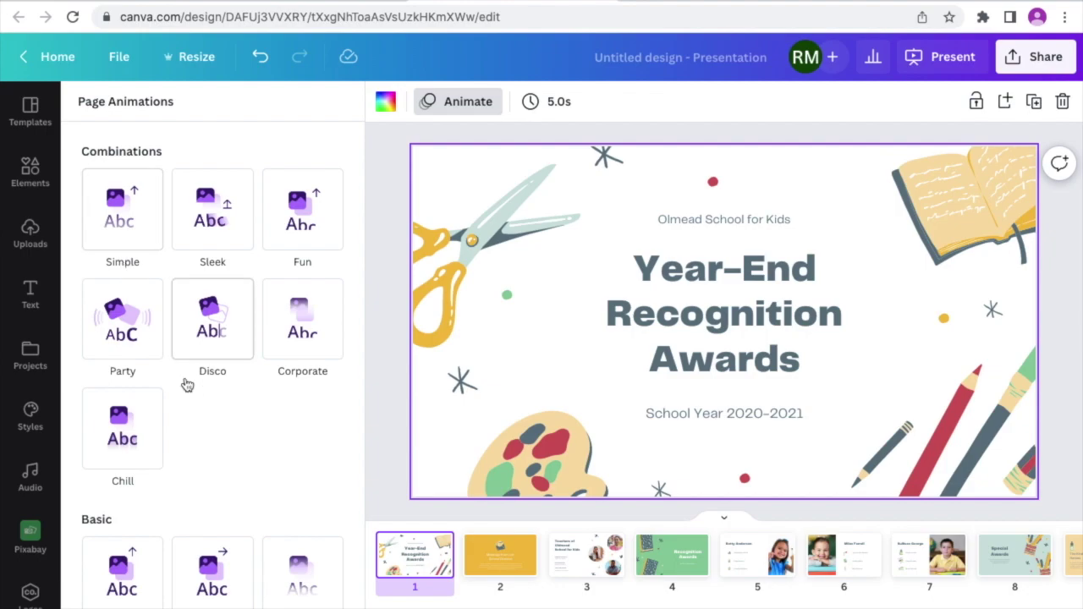
# Give the title slide the Scrapbook page animation.
pyautogui.scroll(-4, 184, 380)
pyautogui.scroll(-4, 186, 383)
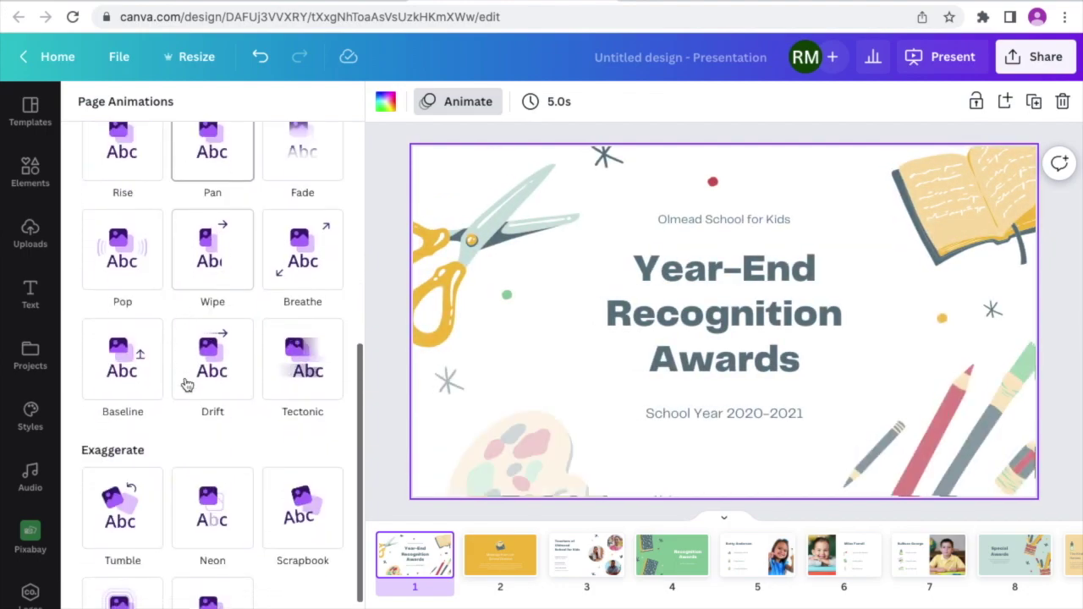
pyautogui.scroll(4, 186, 383)
pyautogui.scroll(3, 187, 382)
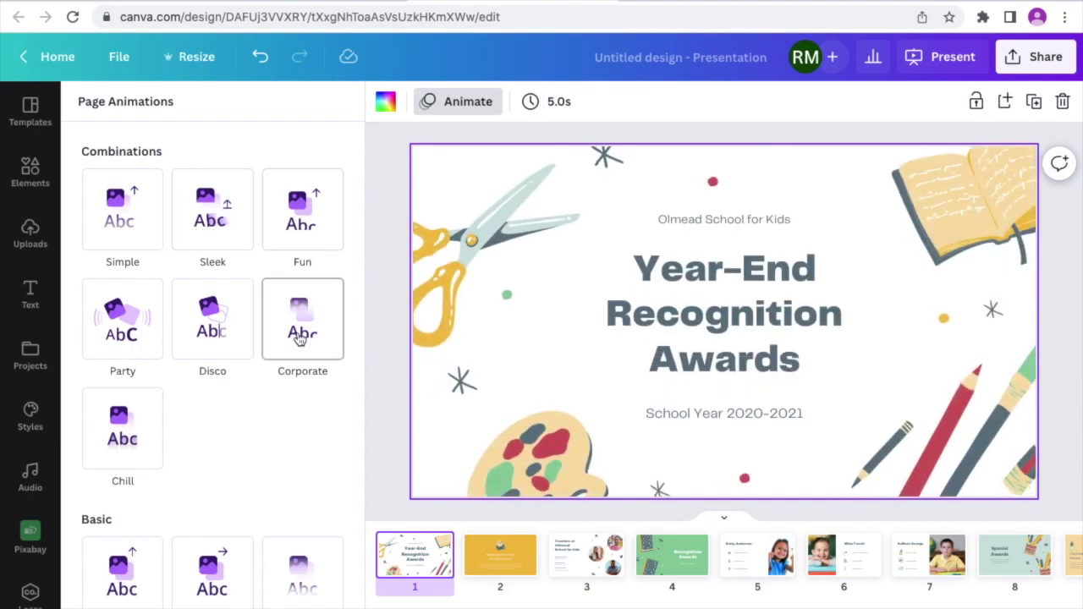
pyautogui.scroll(-6, 209, 572)
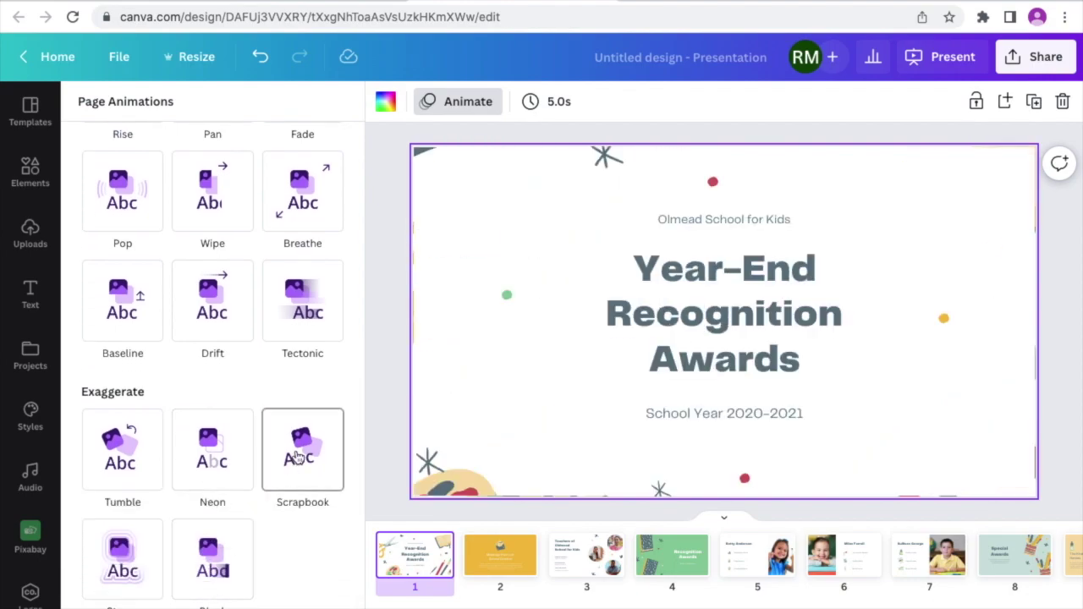
pyautogui.click(297, 458)
# Give the director's message slide the Stomp animation and apply animations to all pages.
pyautogui.click(492, 563)
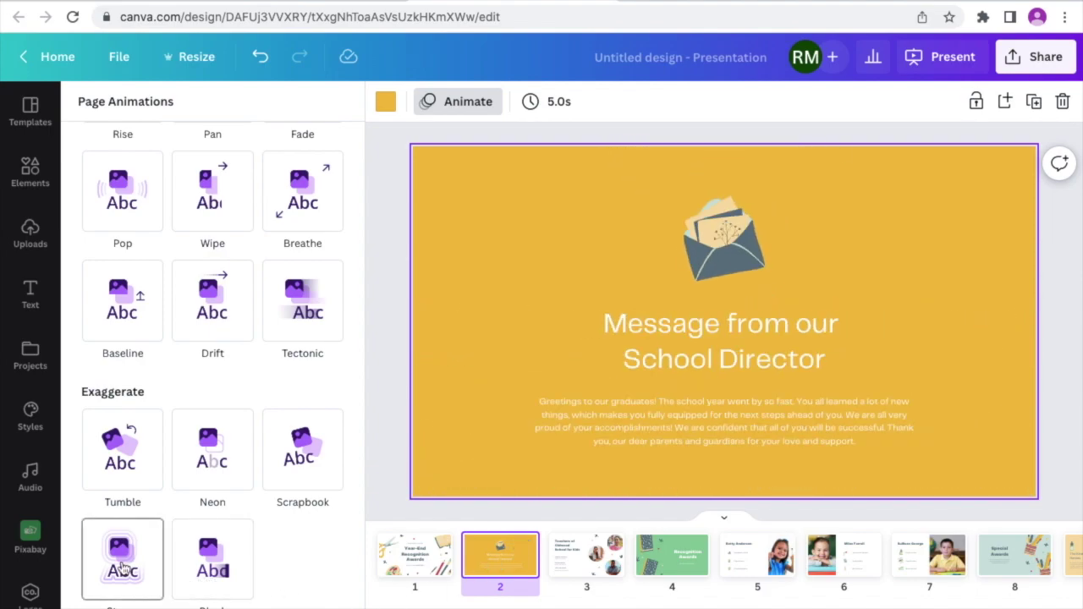
pyautogui.click(123, 567)
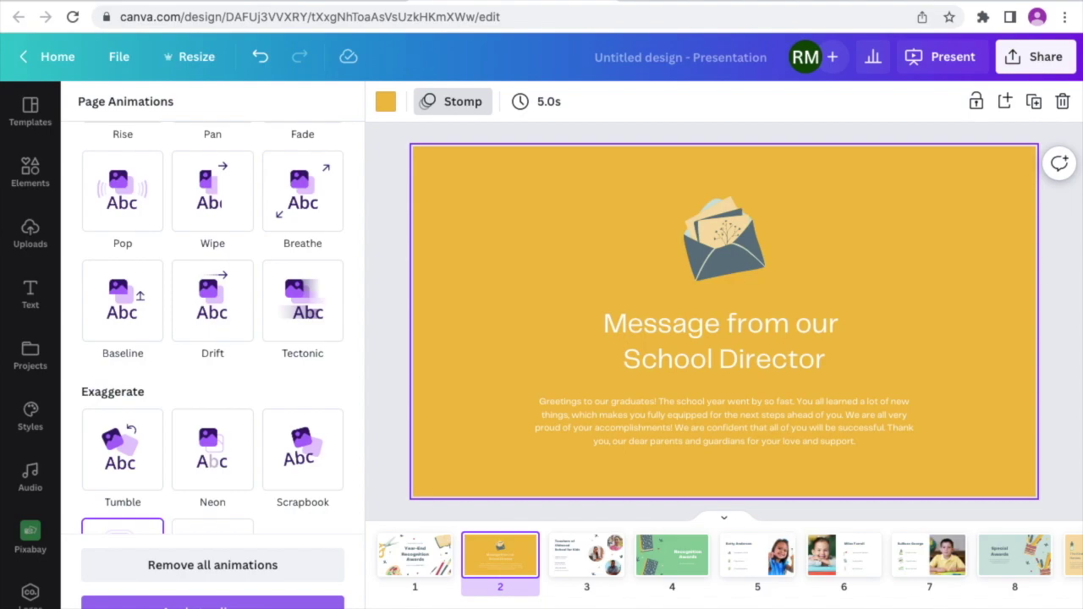
pyautogui.click(213, 602)
pyautogui.click(404, 568)
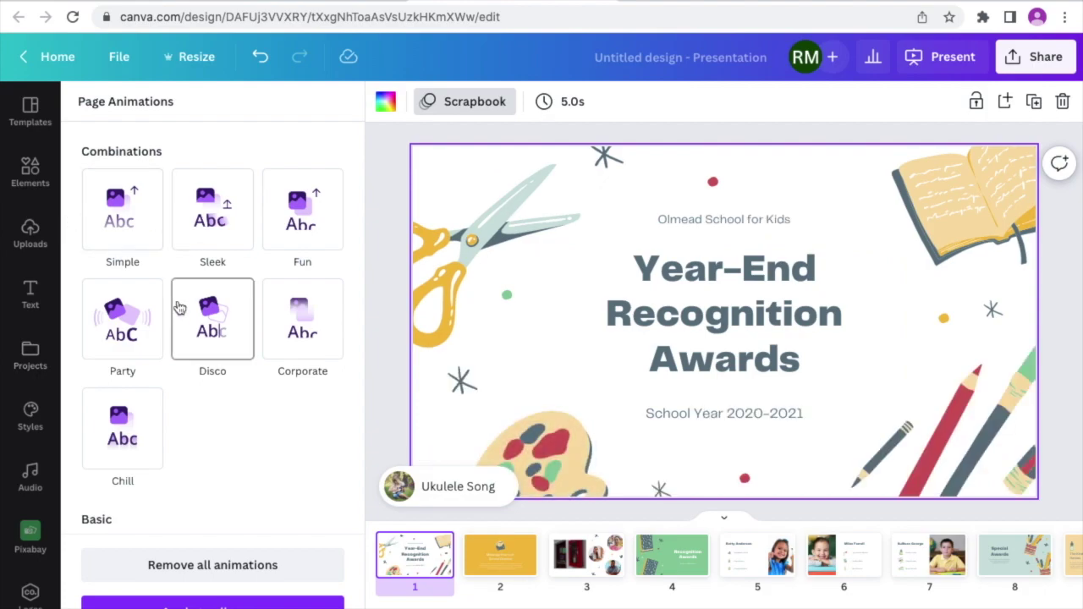
# Try the Josefin Sans font style, a dark style and a second colour palette on the title slide.
pyautogui.click(32, 430)
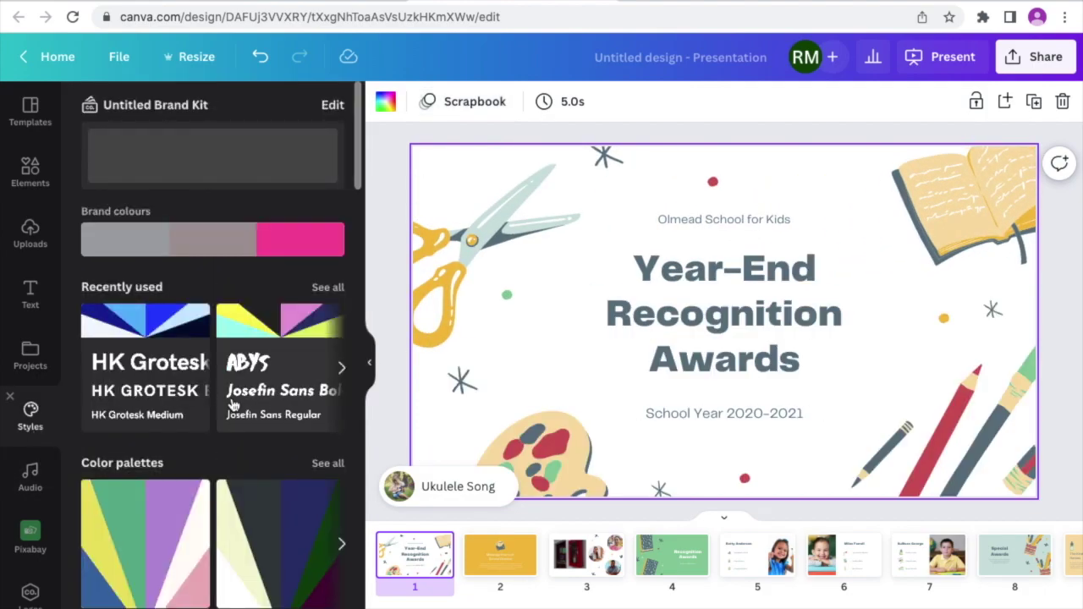
pyautogui.click(279, 334)
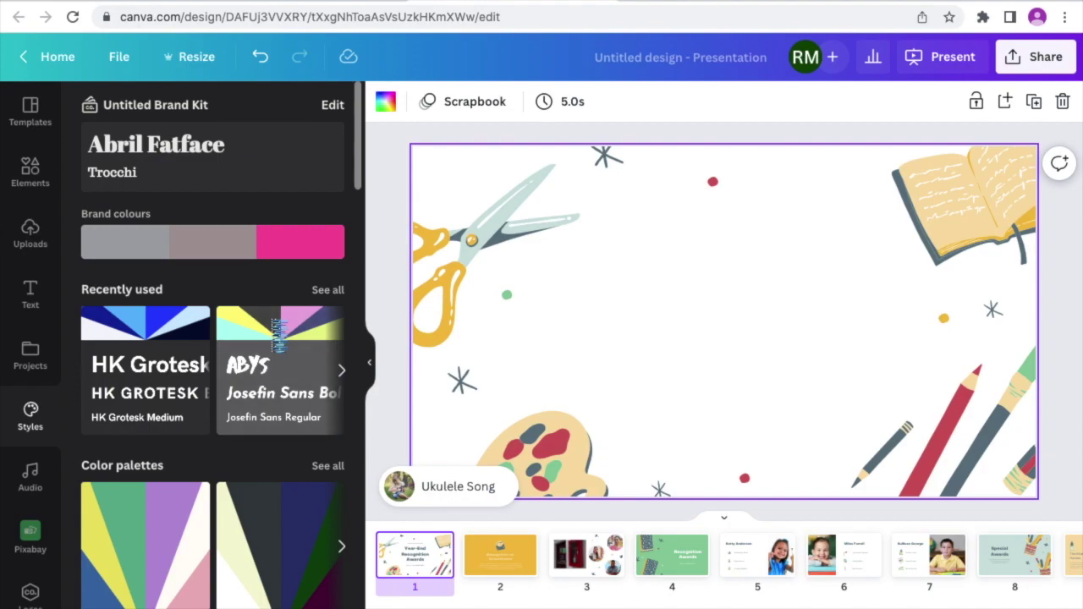
pyautogui.click(274, 330)
pyautogui.click(235, 536)
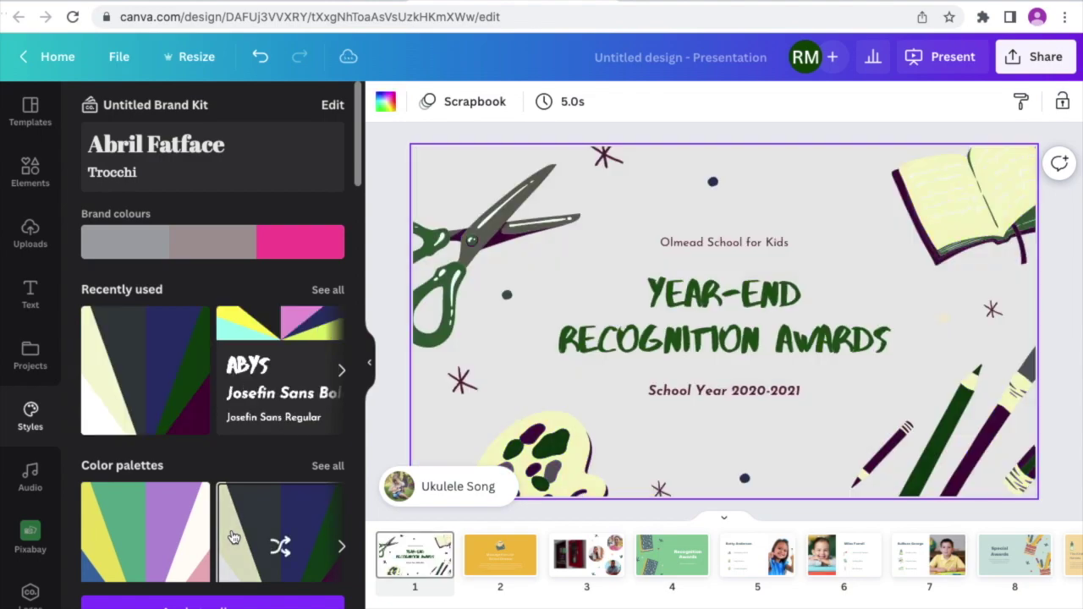
# Settle on the cream-and-blue palette for the title slide, then move to slides 2 and 3.
pyautogui.scroll(-2, 234, 538)
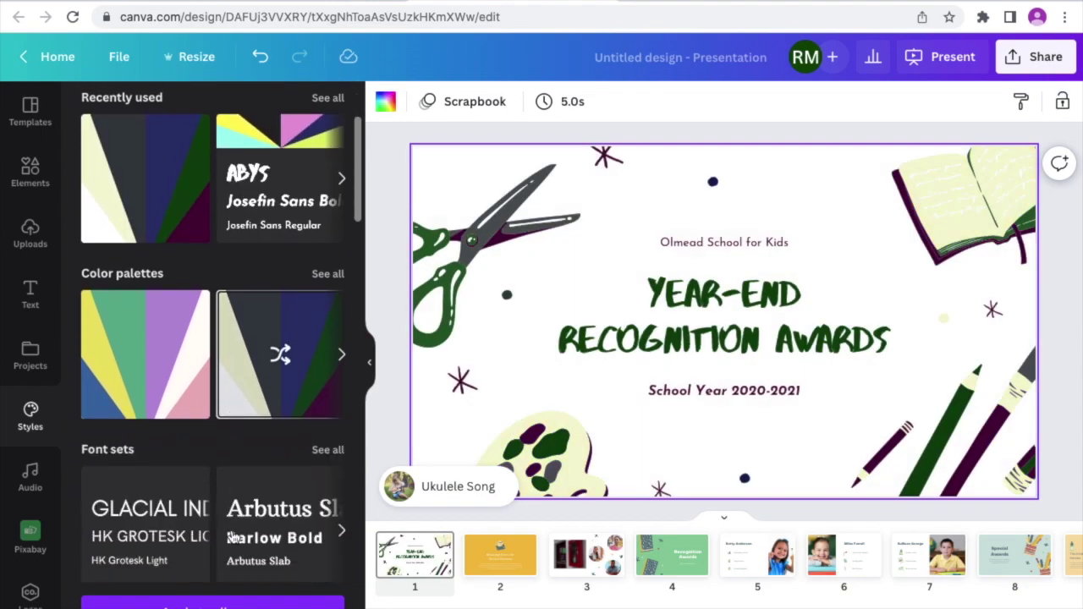
pyautogui.click(181, 358)
pyautogui.scroll(2, 181, 357)
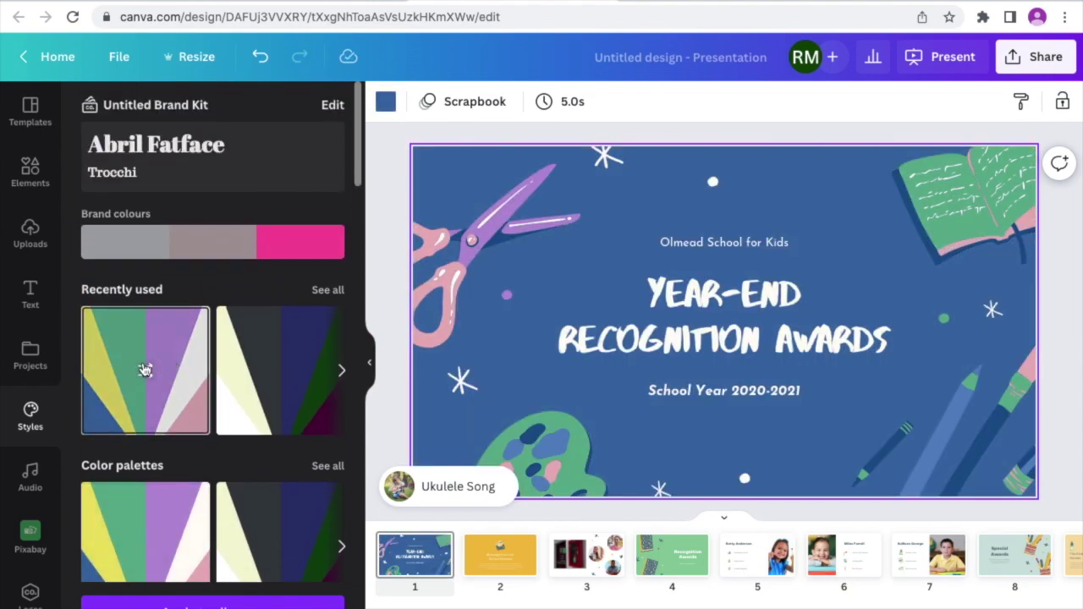
pyautogui.click(145, 370)
pyautogui.click(504, 555)
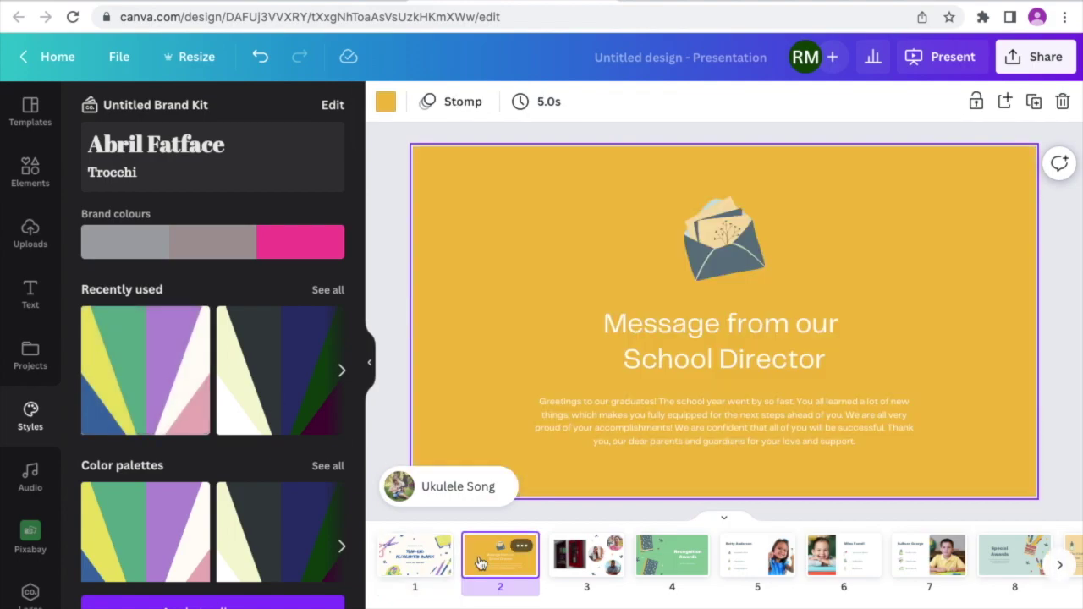
pyautogui.click(612, 571)
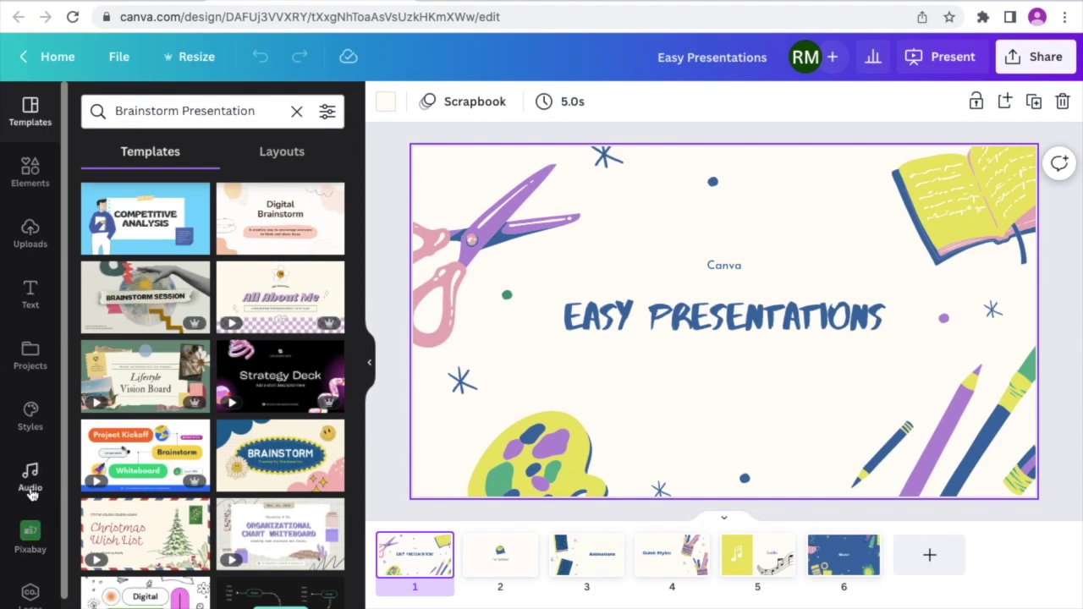
# Filter the audio library to free tracks, add Happy Birthday Party Song, and pause its playback.
pyautogui.click(32, 493)
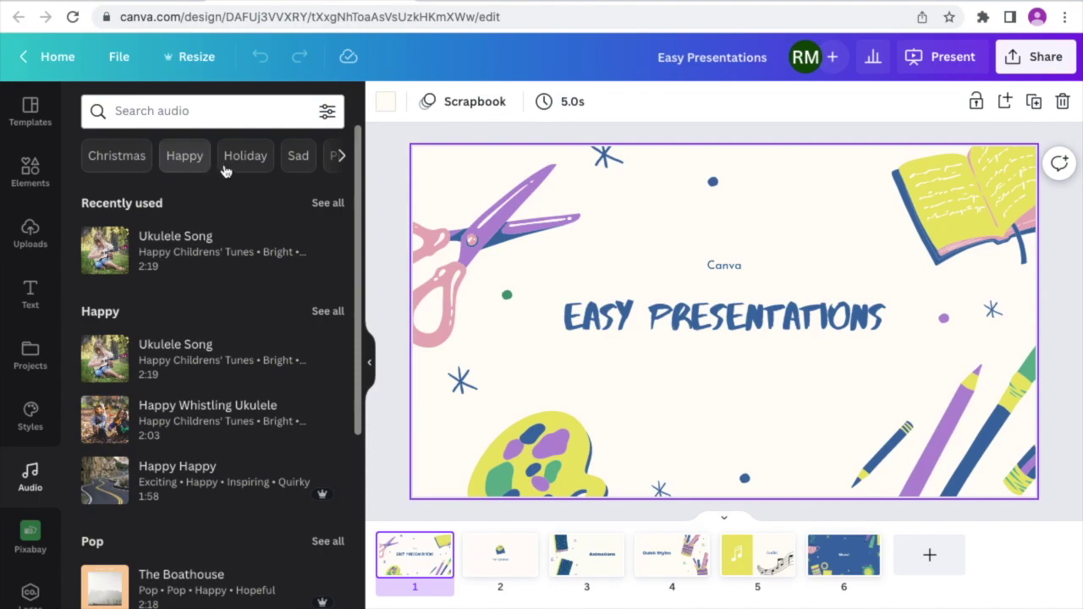
pyautogui.click(329, 114)
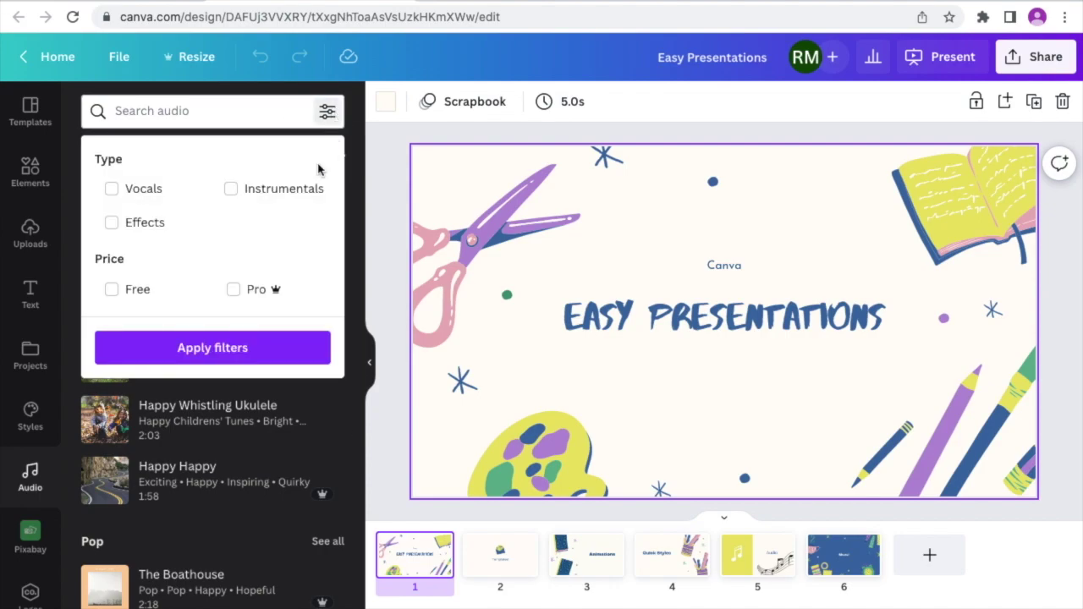
pyautogui.click(113, 290)
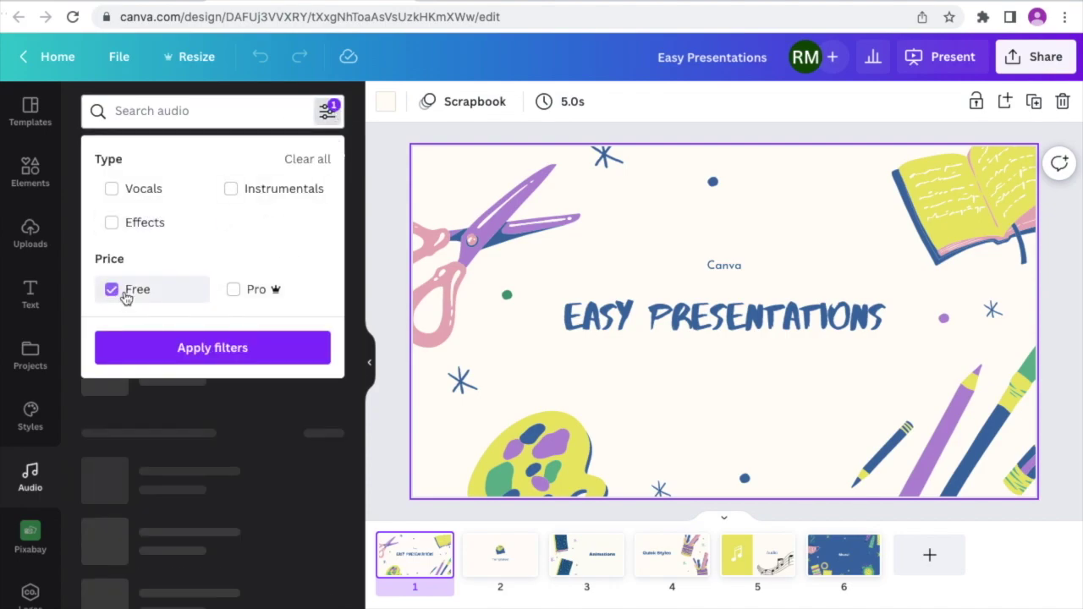
pyautogui.click(201, 360)
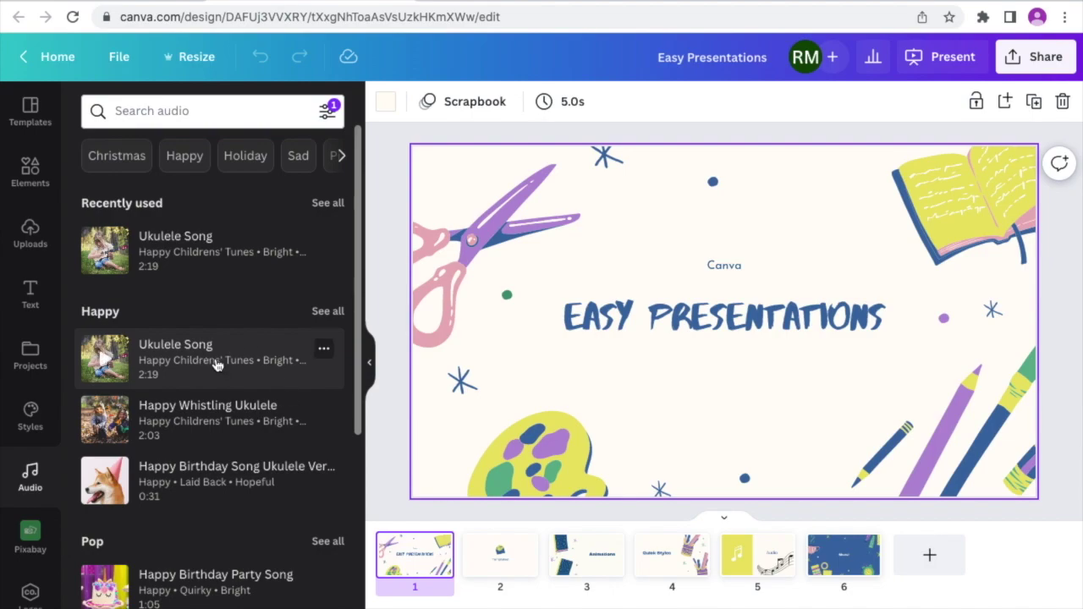
pyautogui.scroll(-2, 215, 364)
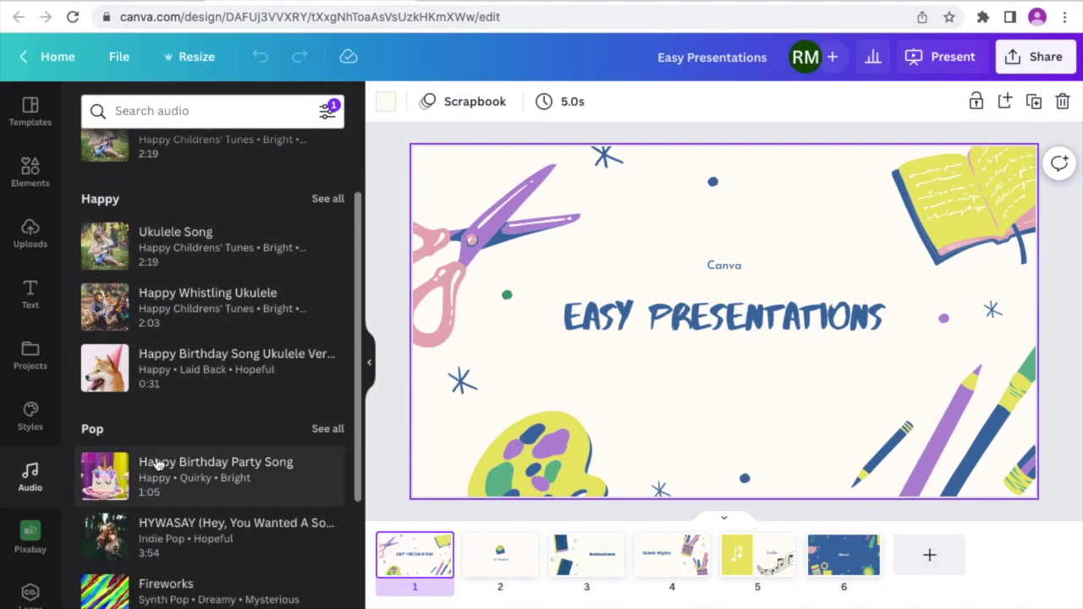
pyautogui.moveTo(148, 461); pyautogui.dragTo(496, 413)
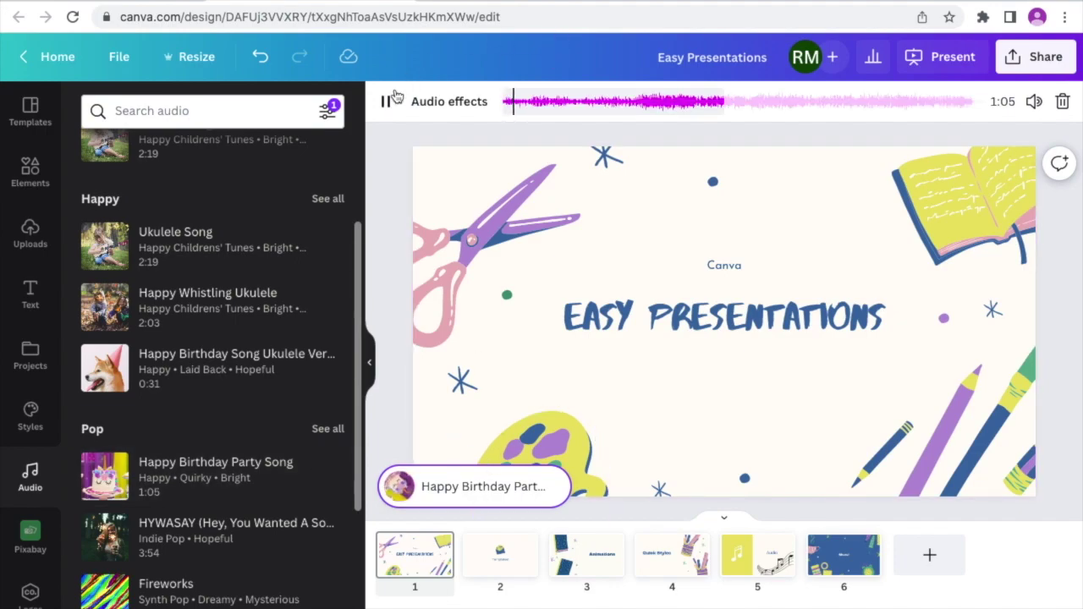
pyautogui.click(386, 102)
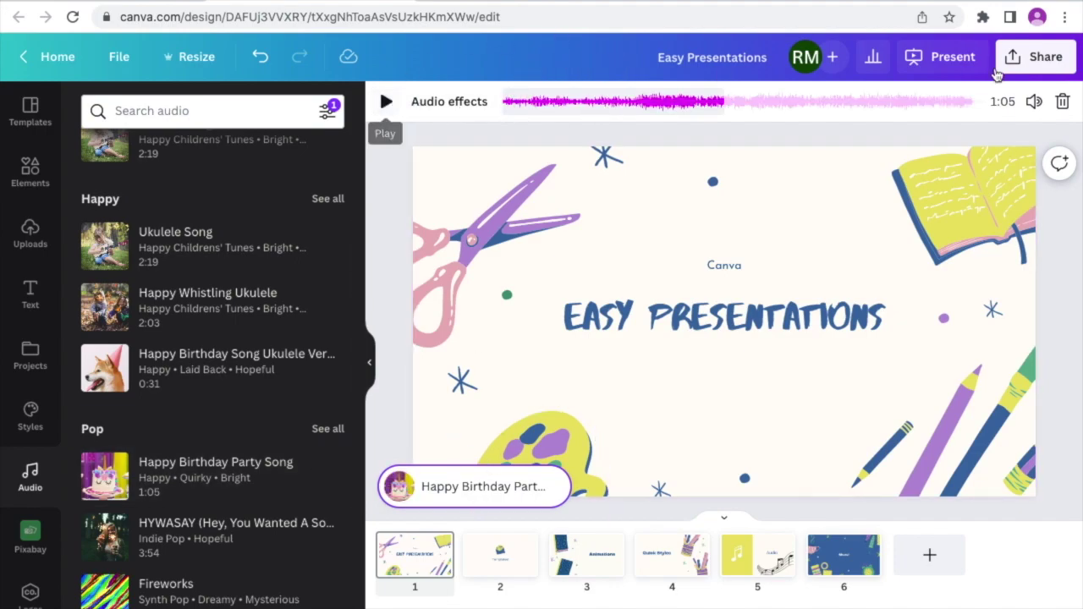
pyautogui.click(1035, 103)
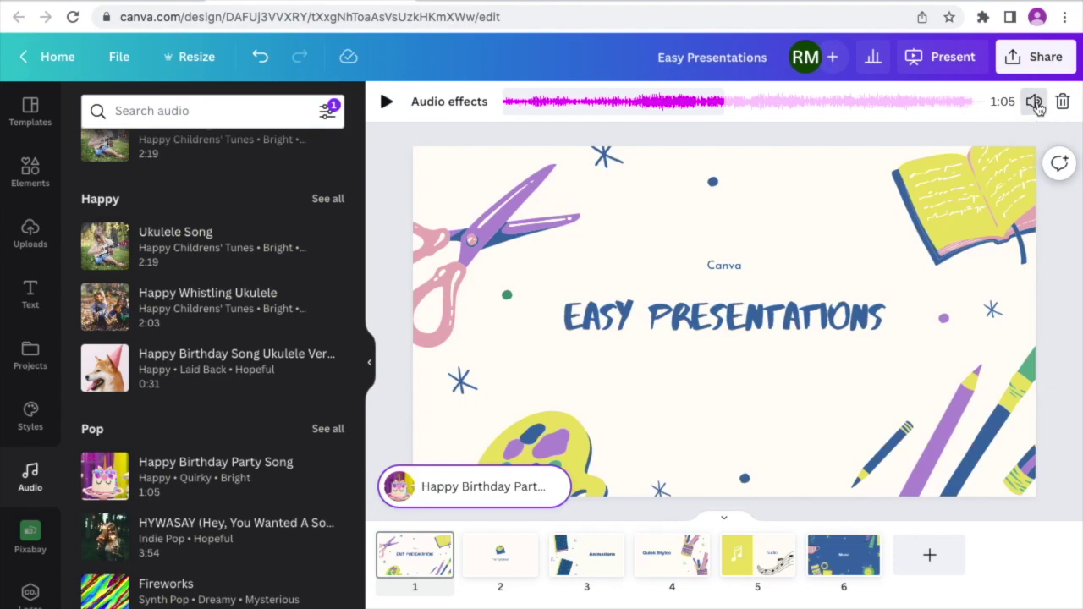
# Delete the Happy Birthday Party Song track and play the presentation full screen.
pyautogui.click(1063, 102)
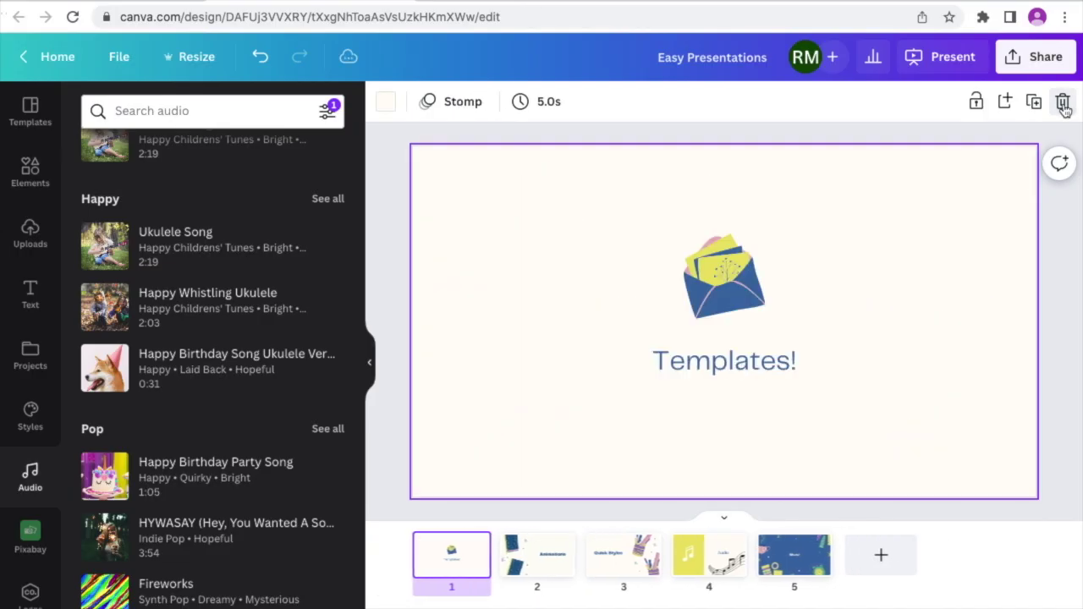
pyautogui.click(947, 67)
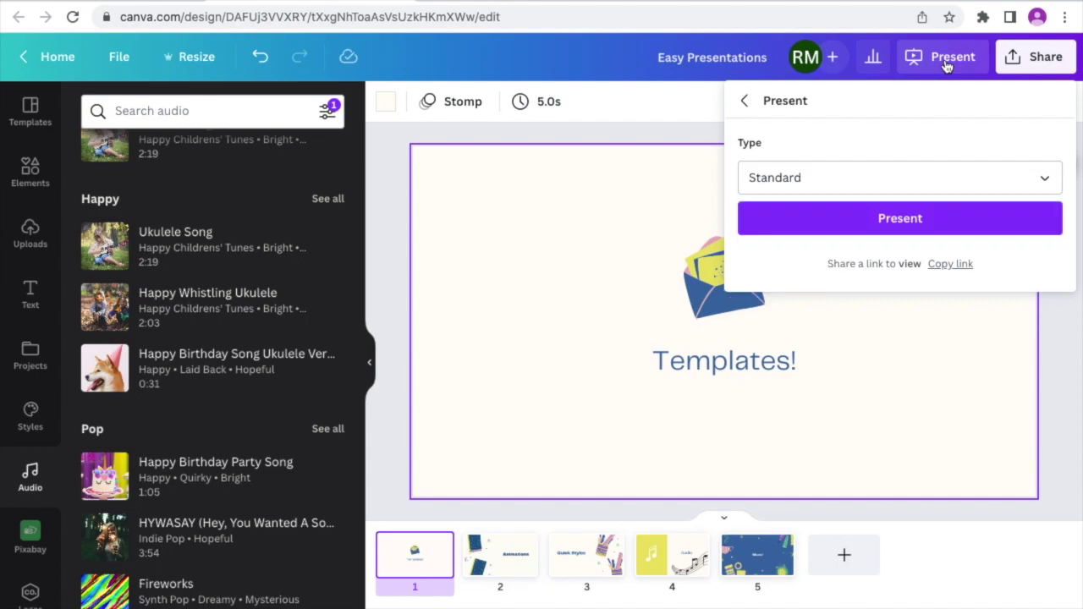
pyautogui.click(880, 219)
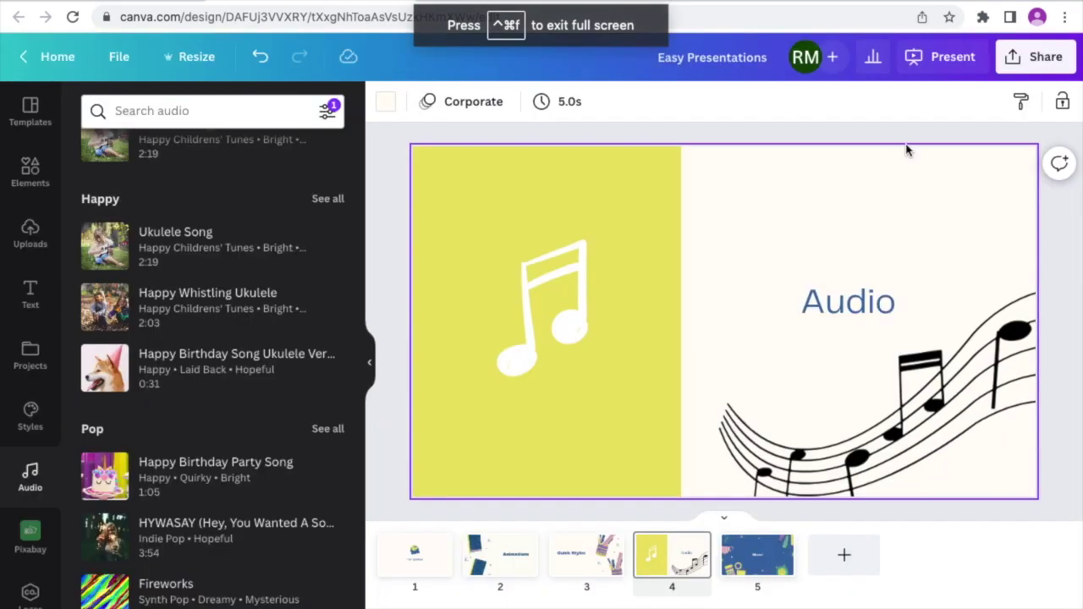
pyautogui.click(1035, 57)
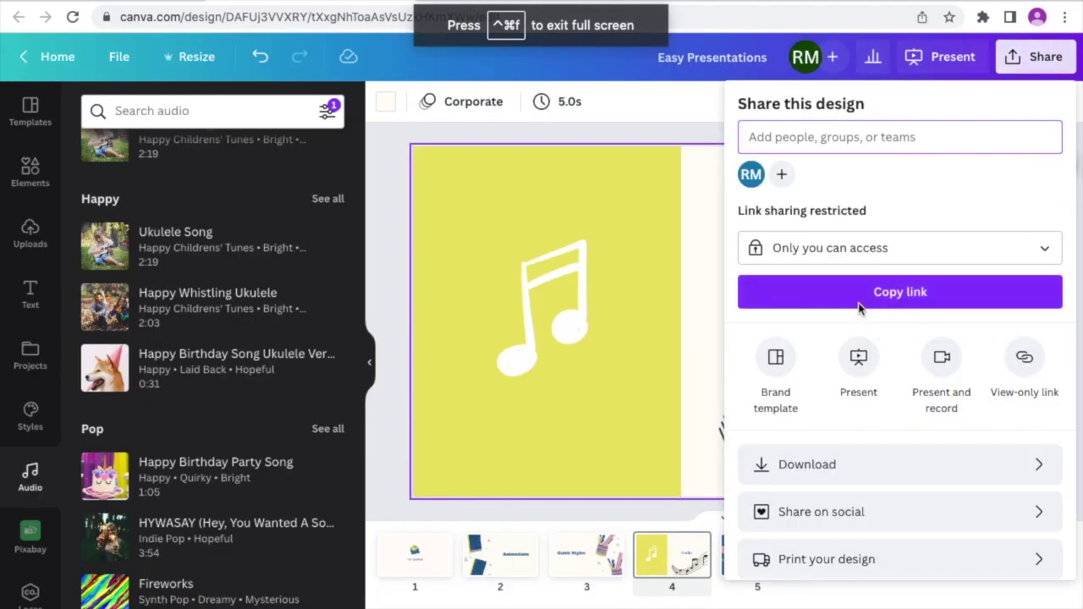
pyautogui.scroll(-1, 860, 397)
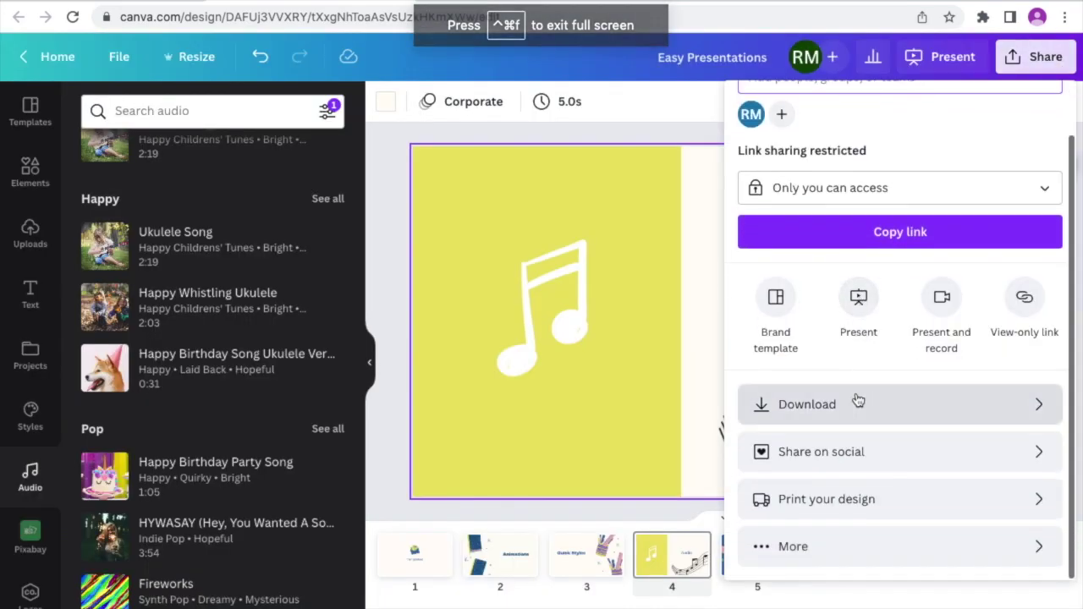
pyautogui.click(791, 421)
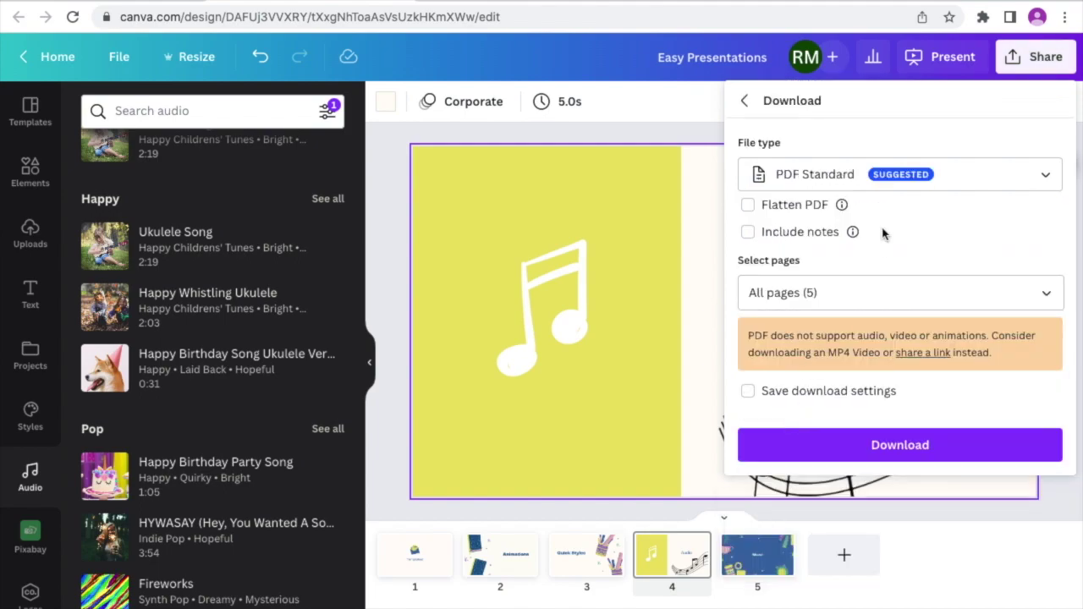
pyautogui.click(1017, 185)
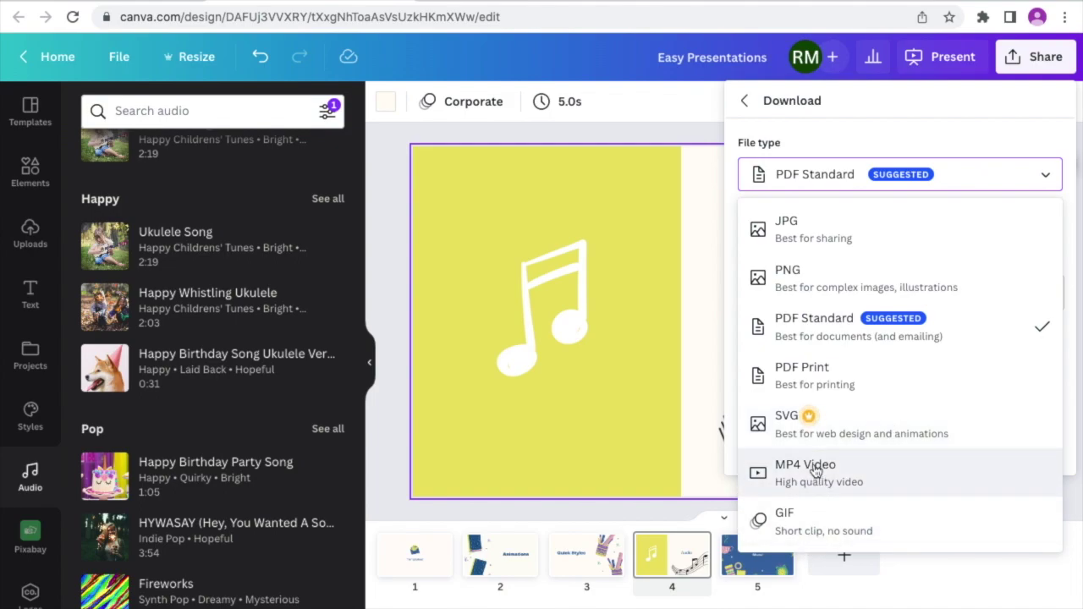
pyautogui.click(654, 116)
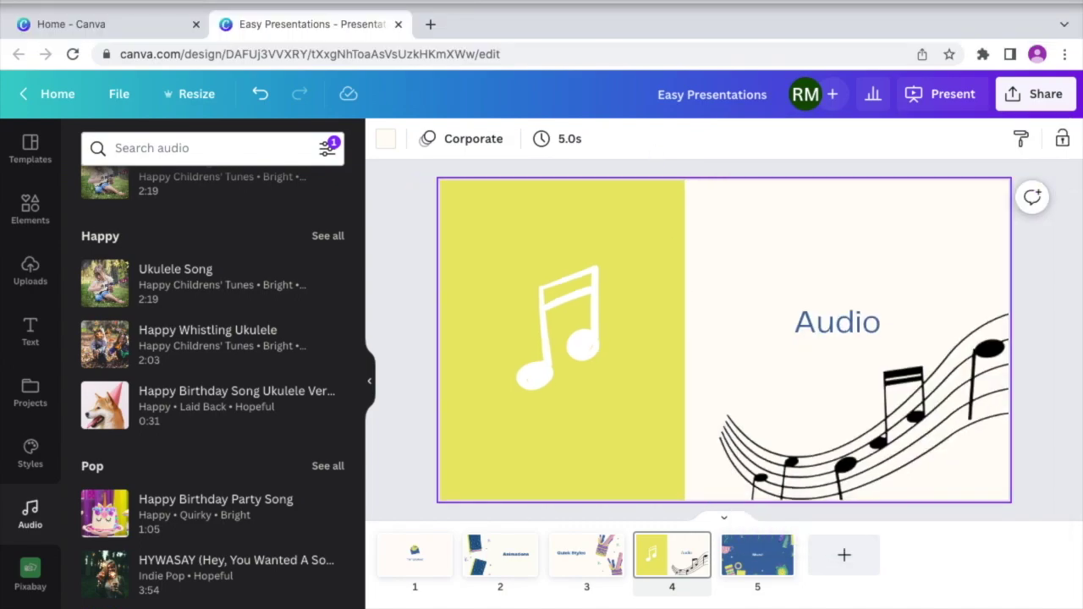